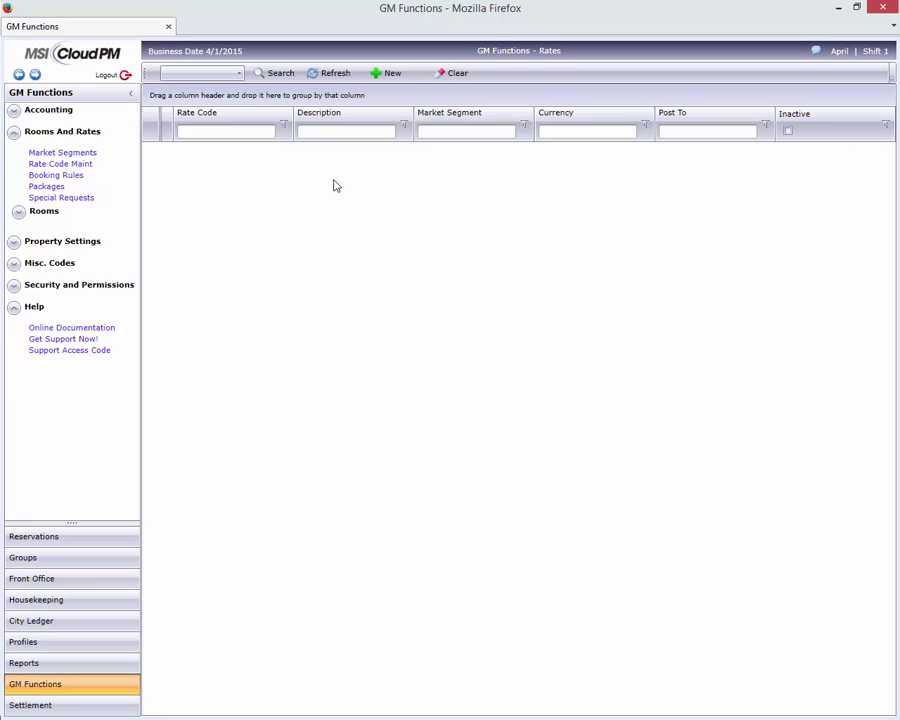
Filter the rates list by description 'rack' and open the Rack Rate (RACK) code.
left_click(374, 132)
type("rack")
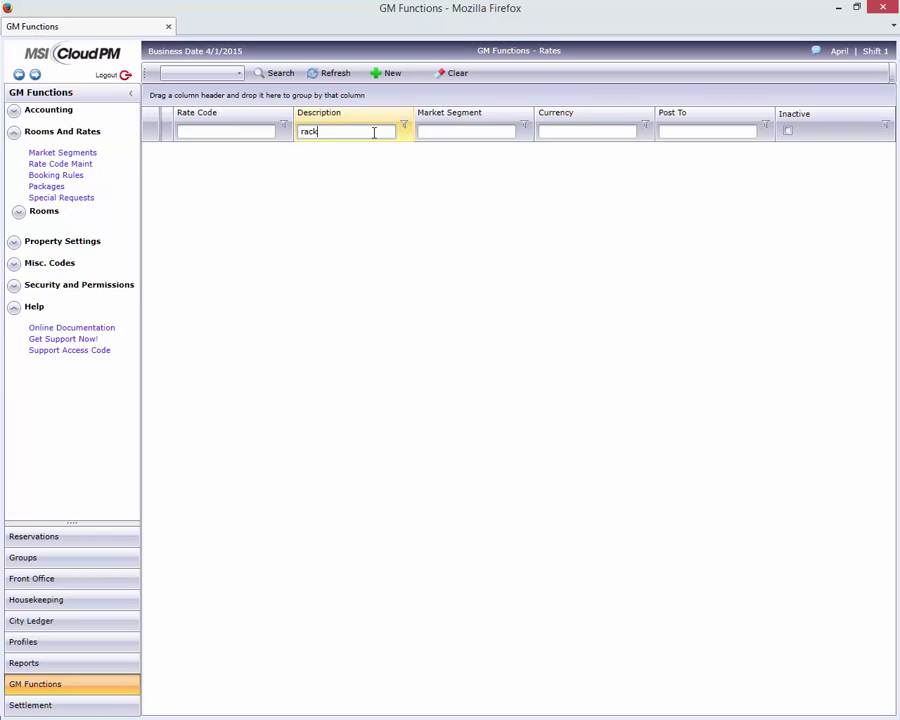
key("Return")
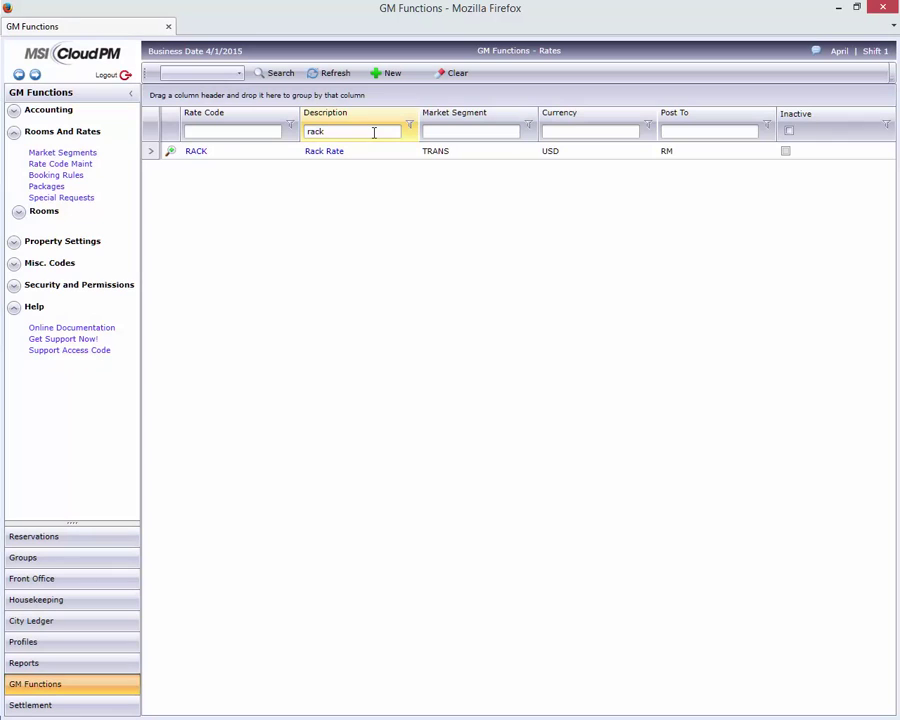
double_click(344, 155)
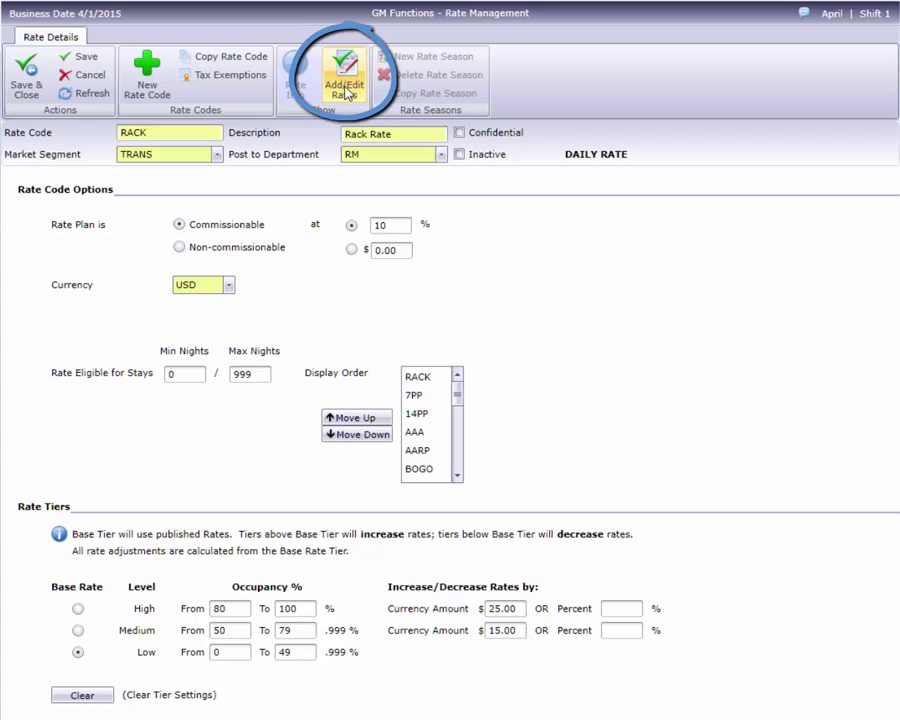
Show the rate code's seasons and load the 1/8/2014 season's rates.
left_click(345, 90)
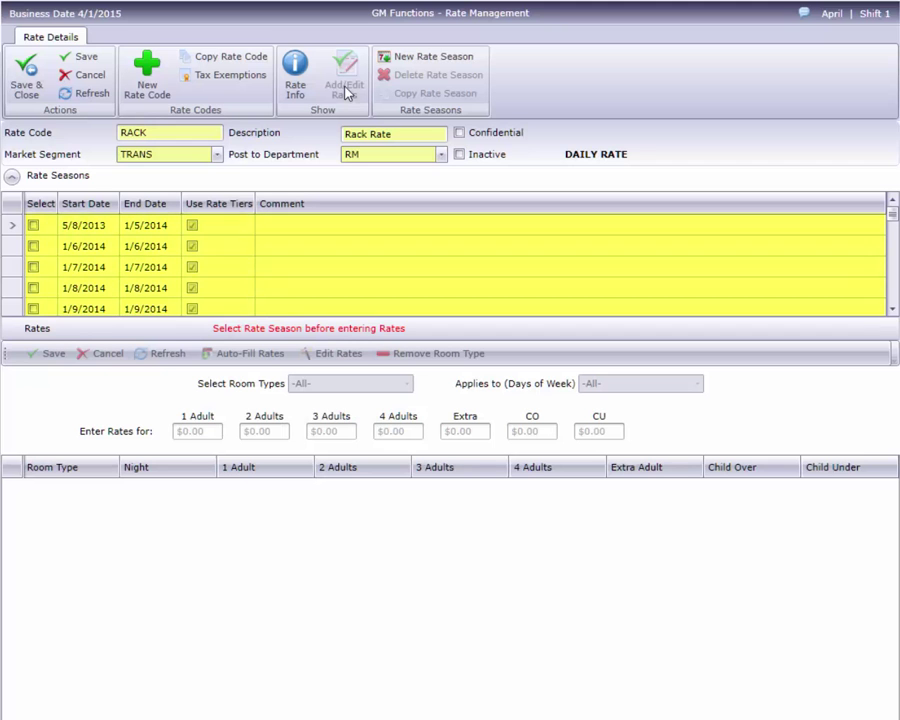
left_click(33, 288)
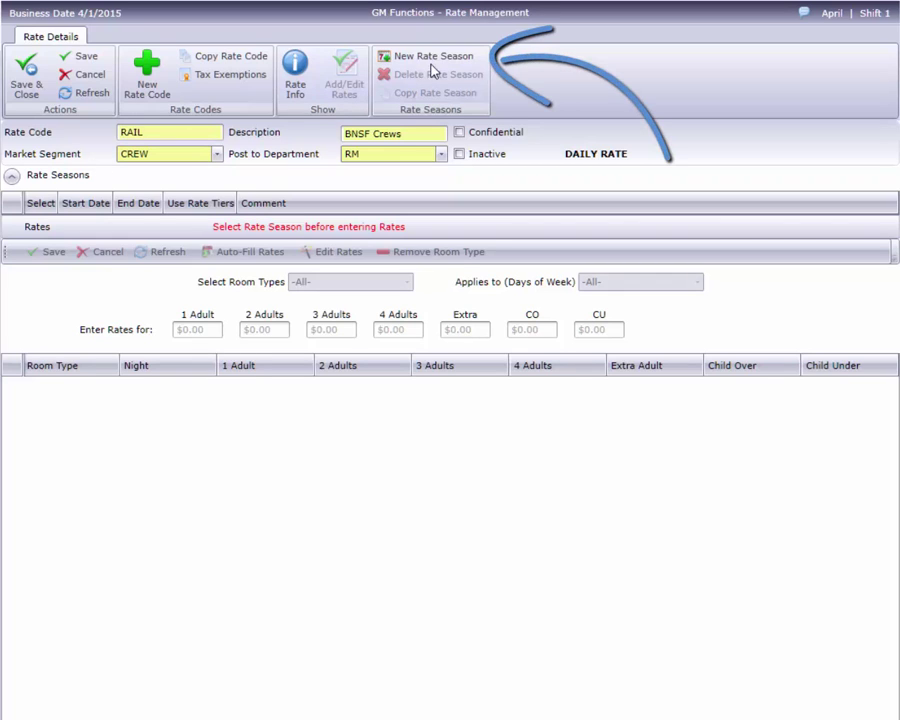
Add a season ending 09/27/15 without rate tiers, commented 'Rail crews summer', and save it.
left_click(458, 56)
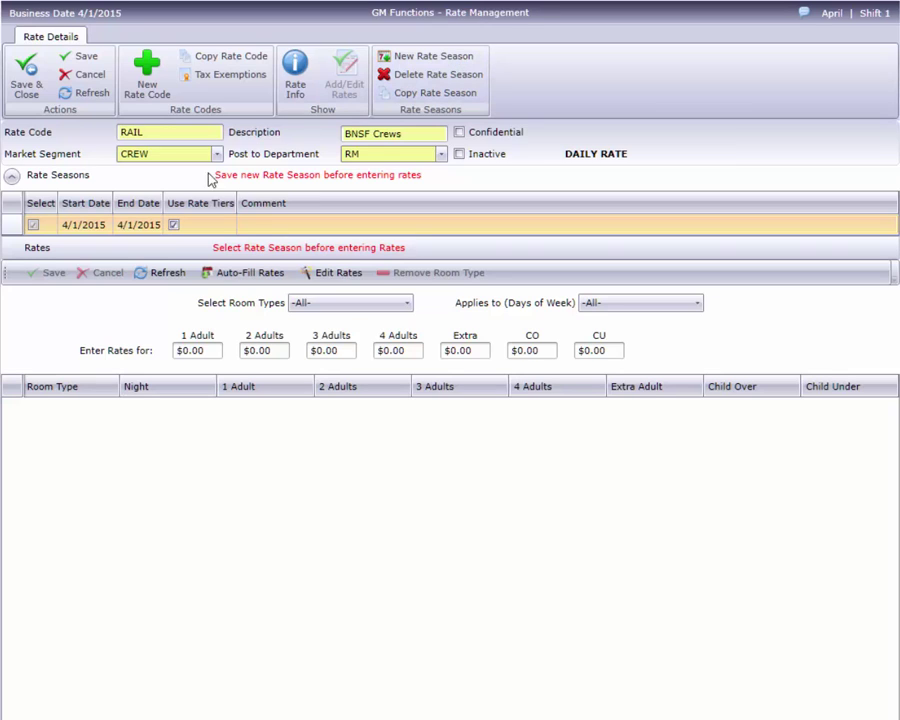
left_click(150, 226)
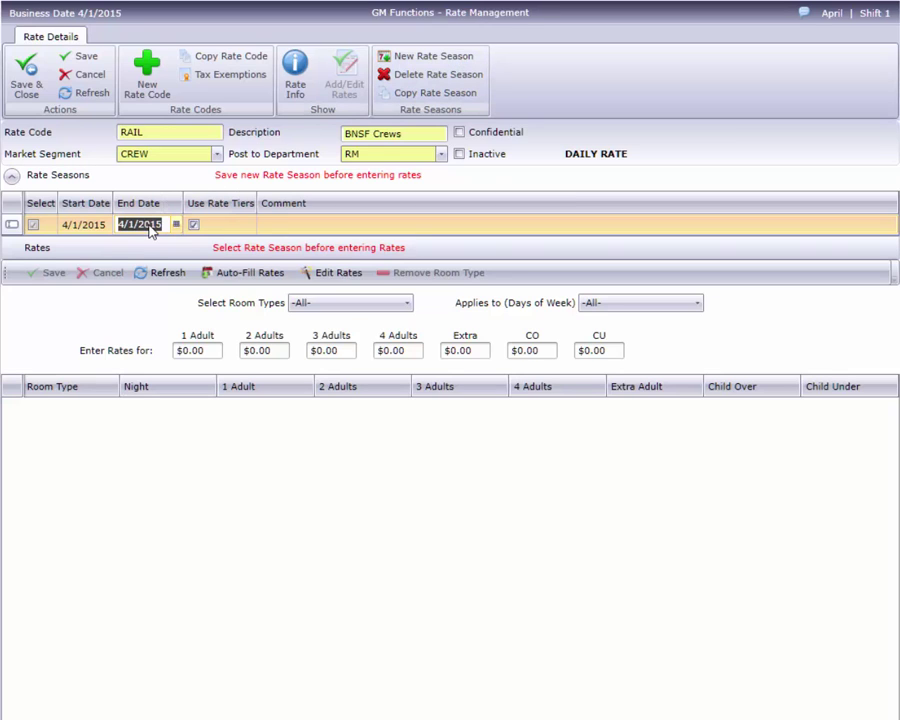
type("09/27/15")
left_click(195, 228)
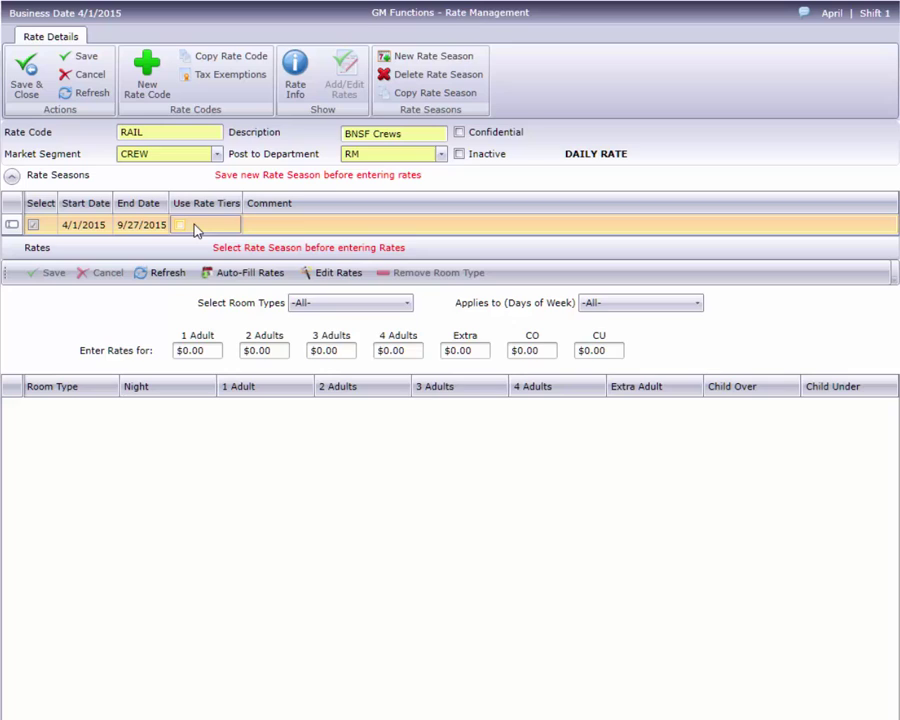
left_click(249, 228)
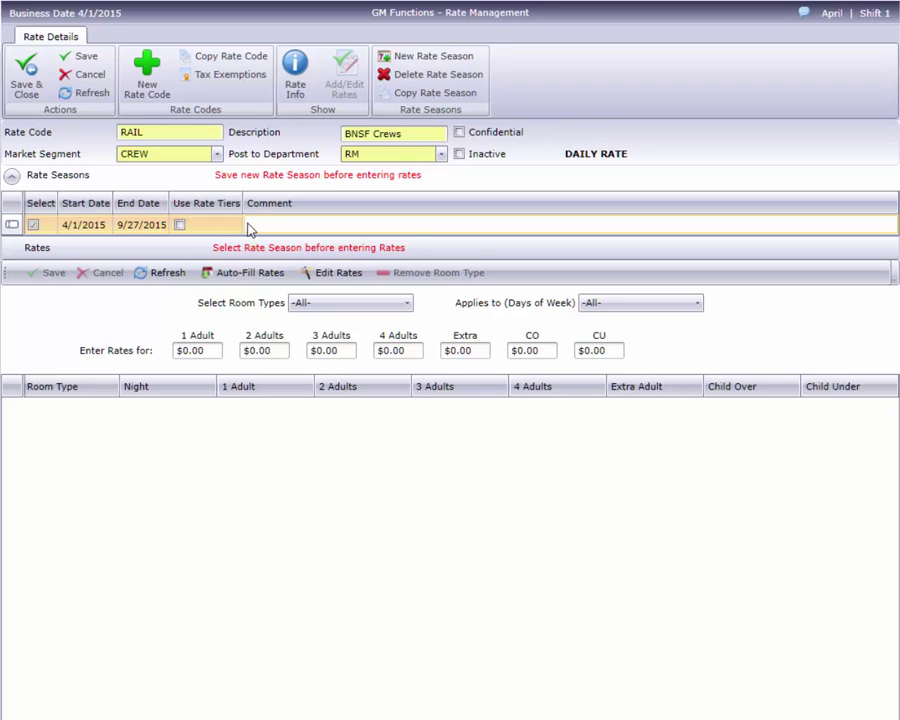
type("Rail crews summer")
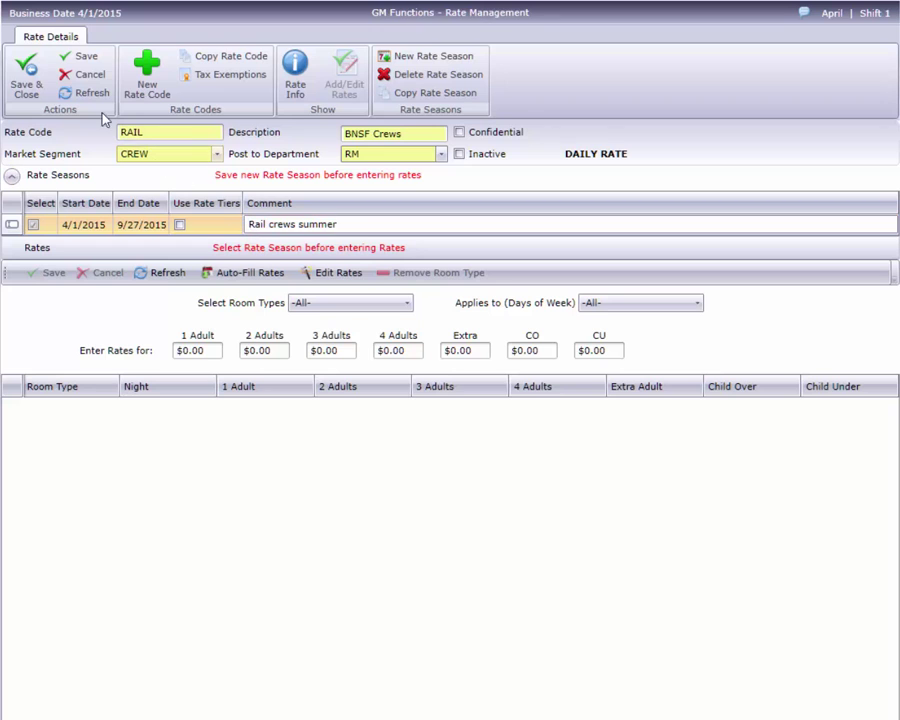
left_click(76, 60)
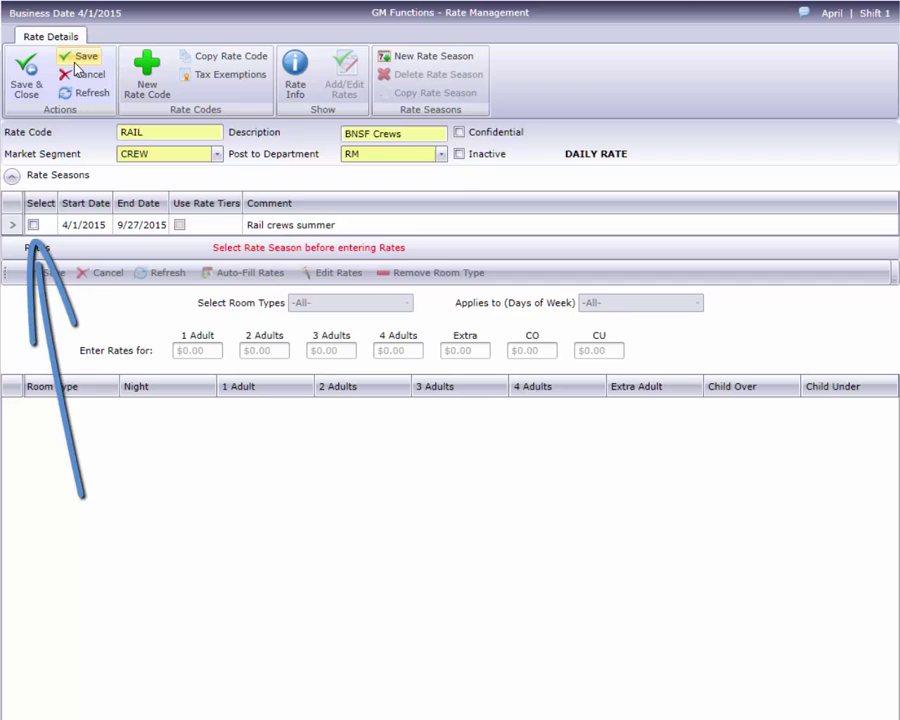
Edit the Rail crews summer season's rates for King and Queen rooms, excluding Weekend and Sunday.
left_click(33, 225)
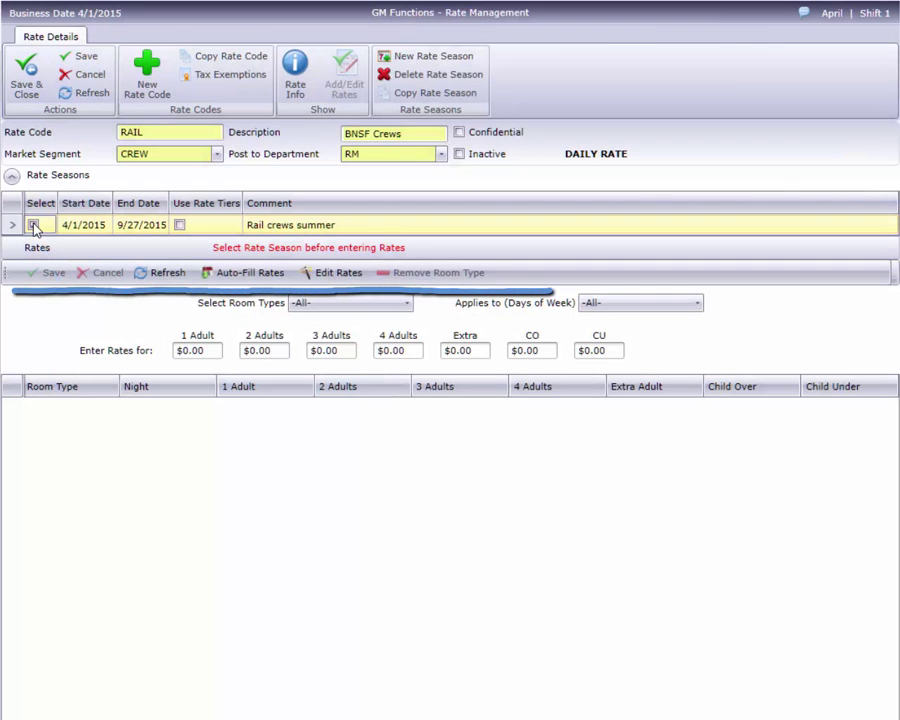
left_click(338, 273)
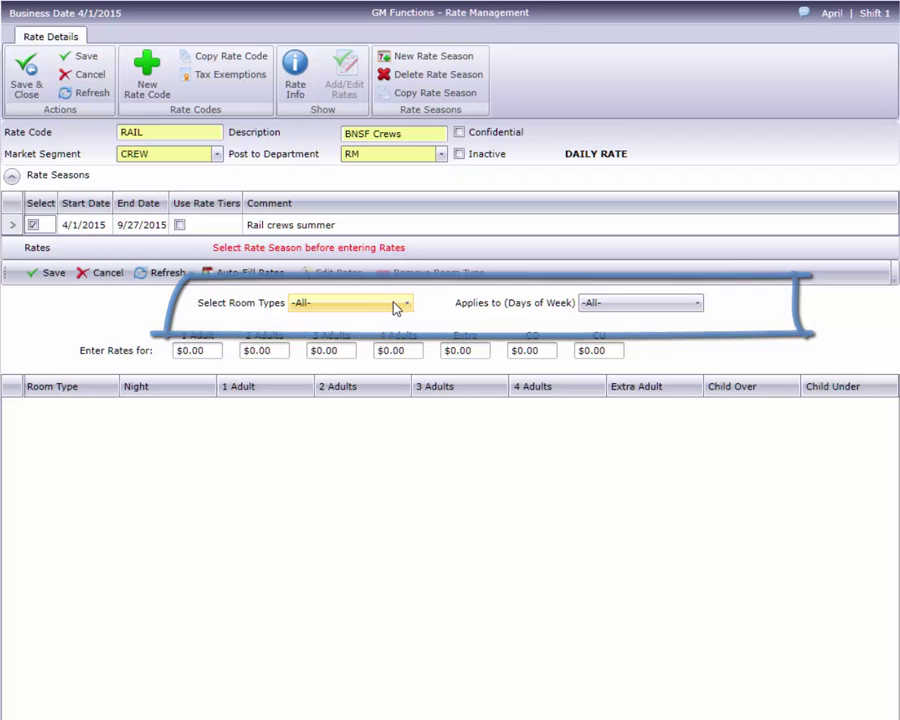
left_click(396, 305)
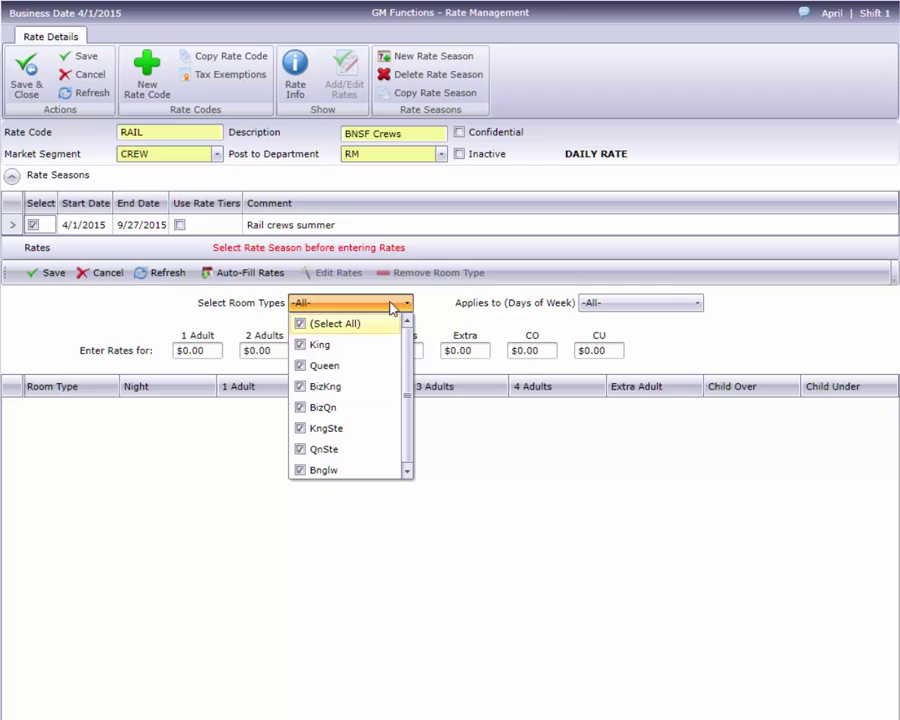
left_click(301, 325)
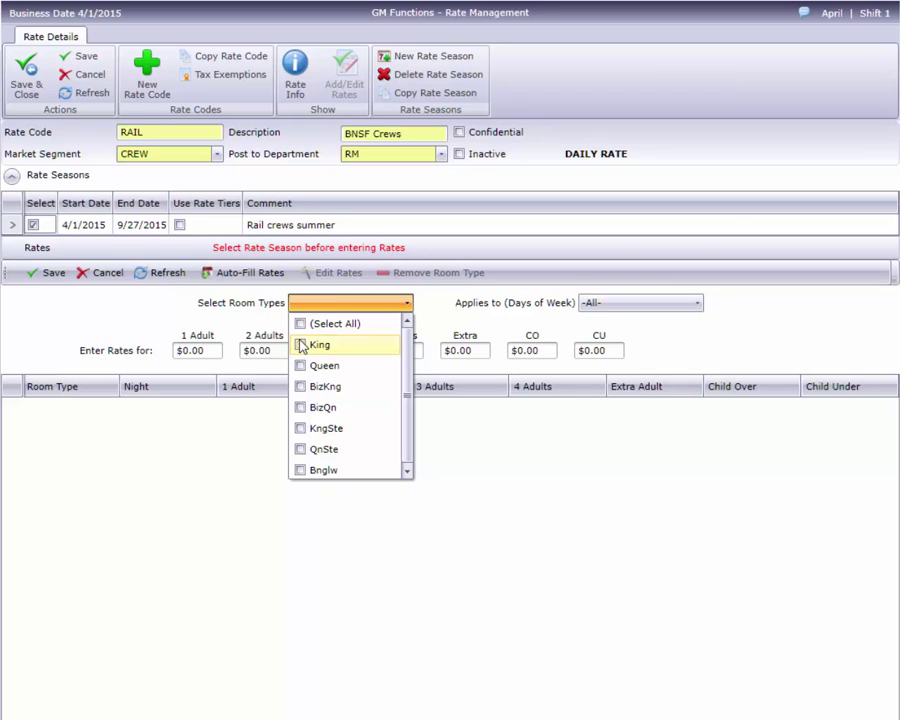
left_click(300, 345)
left_click(301, 366)
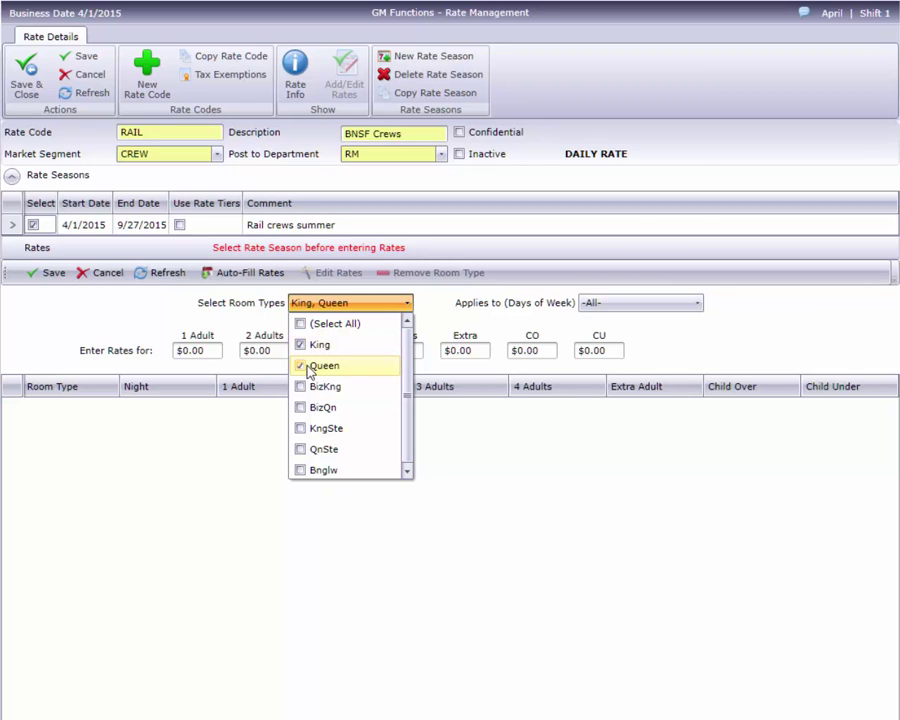
left_click(673, 306)
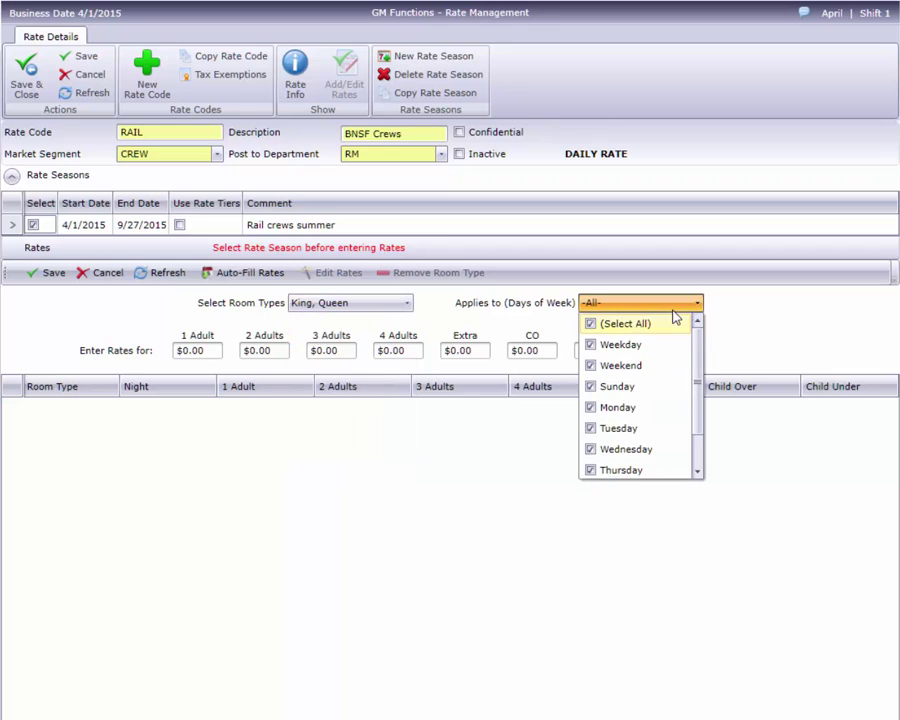
left_click(591, 366)
left_click(591, 387)
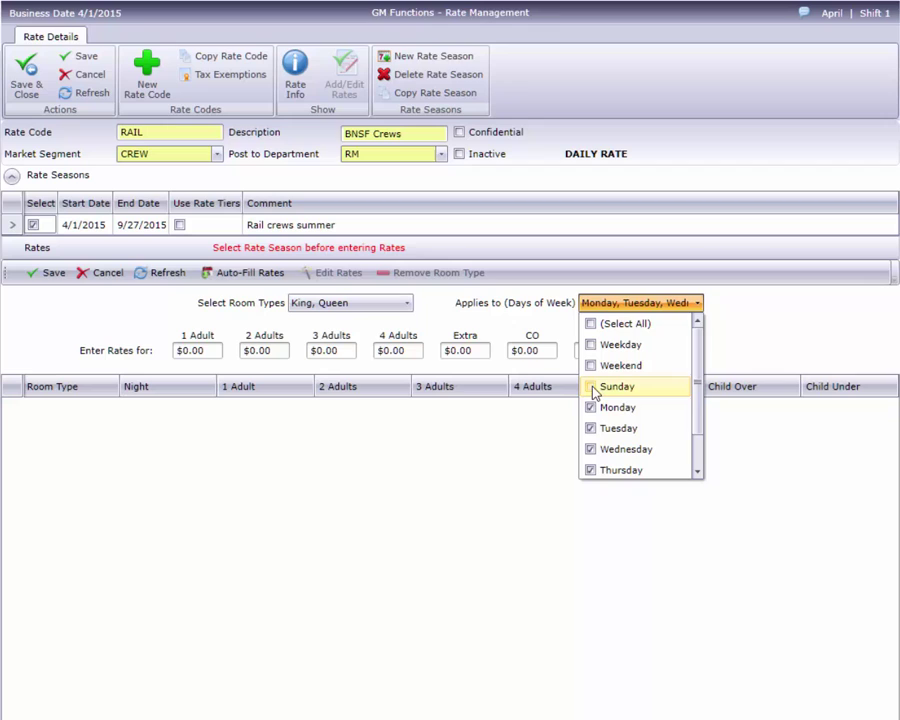
Enter $67.00 for 1–4 Adults and auto-fill the rates grid.
scroll(592, 405, "down", 1)
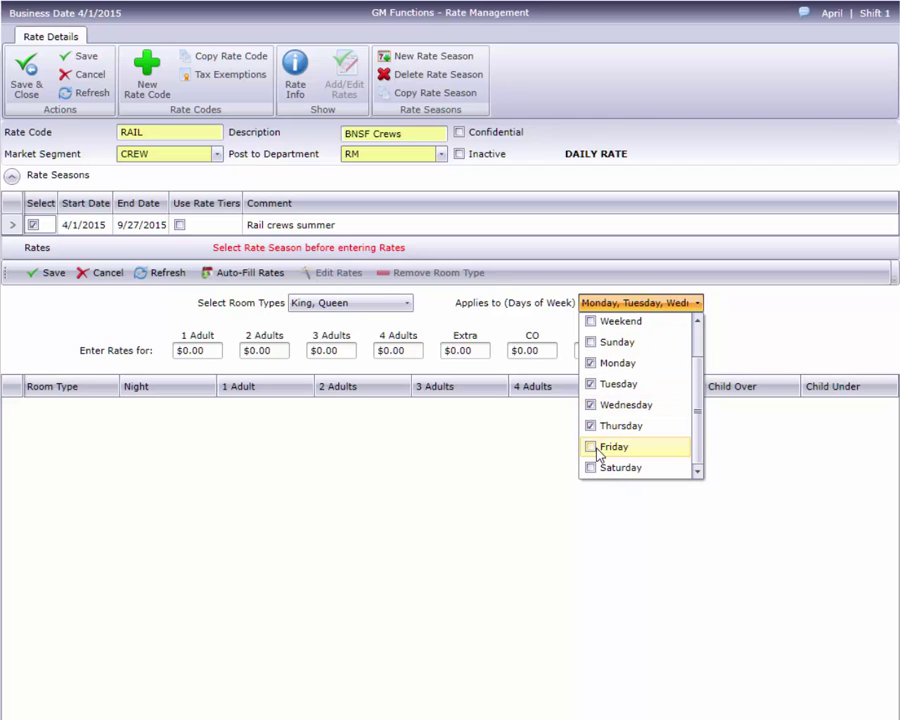
left_click(211, 352)
type("67.")
key("Tab")
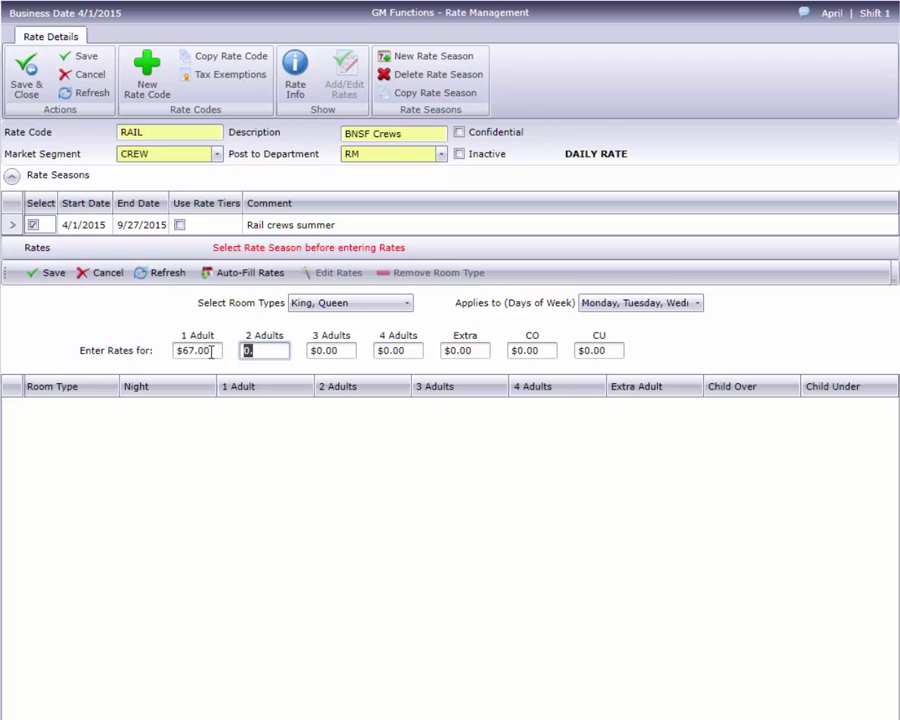
type("67")
key("Tab")
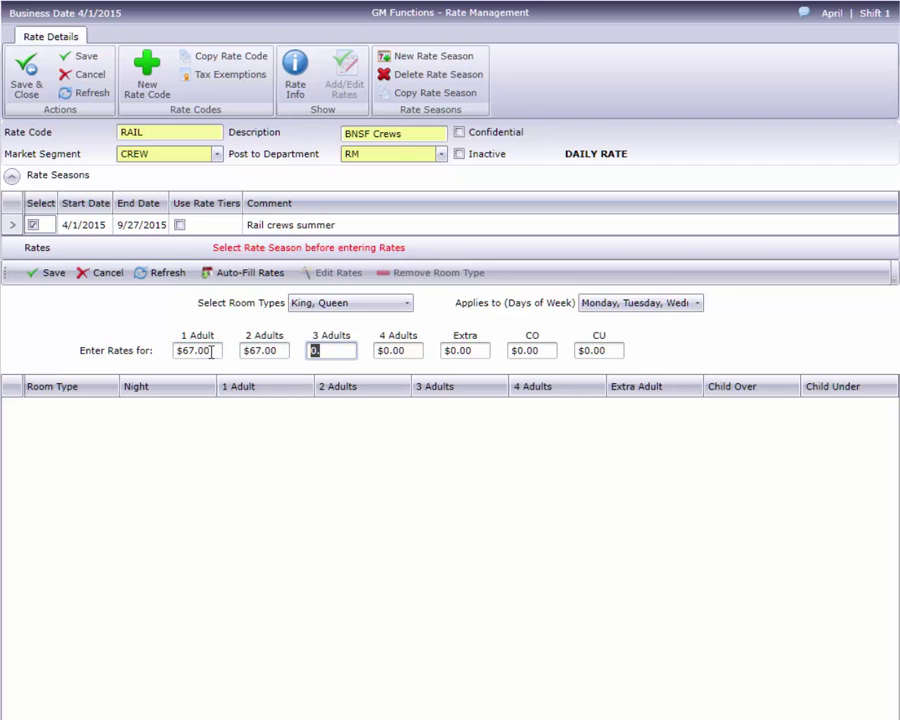
type("67.")
key("Tab")
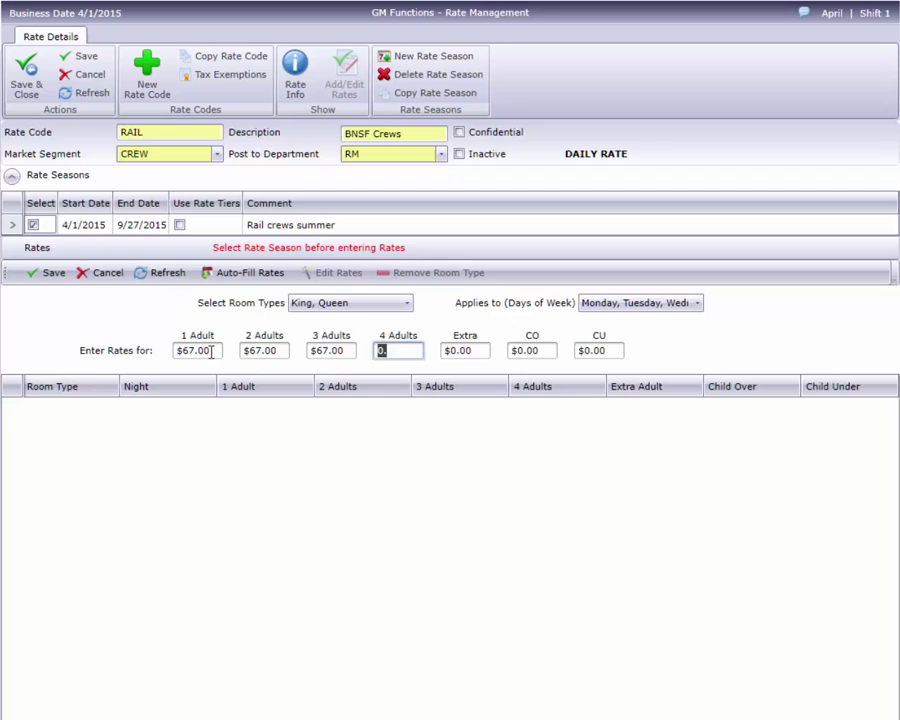
type("67.")
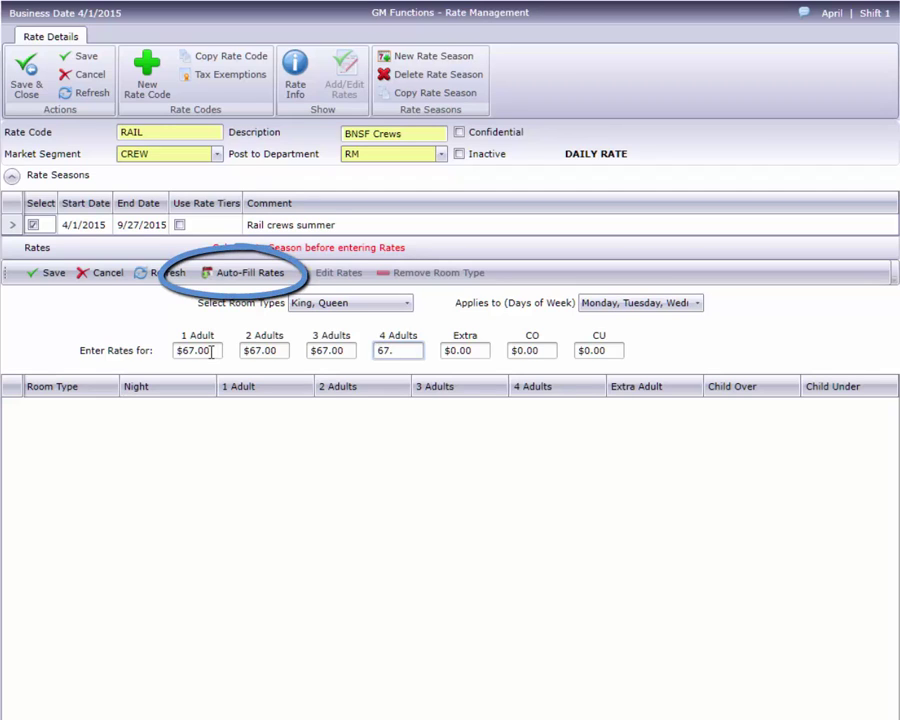
left_click(232, 274)
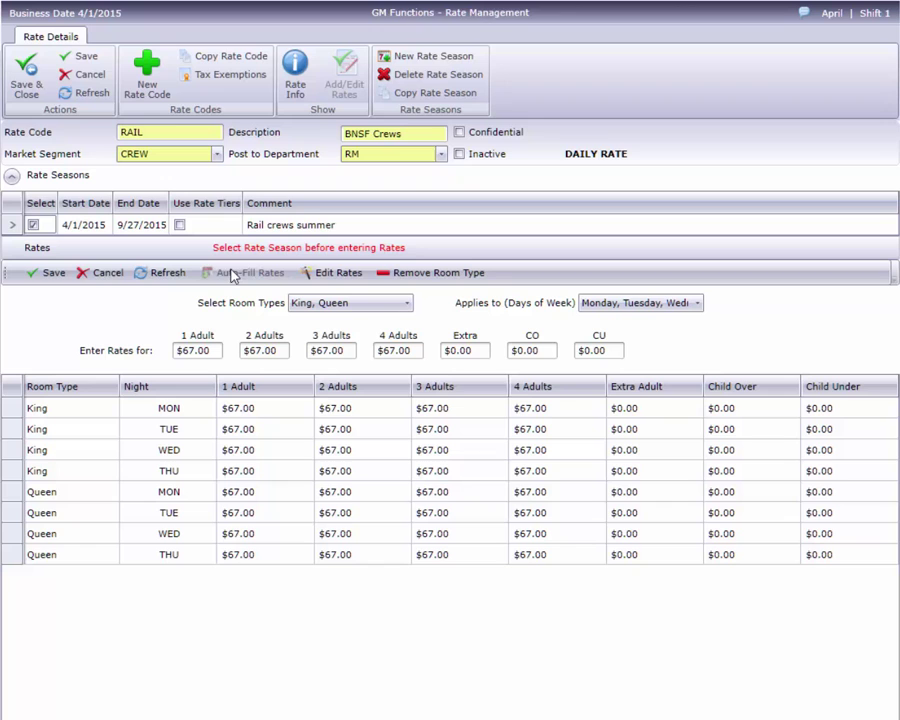
Save, then set July 4 weekend Thursday Queen rates to 128.99, 128.99, 138.99, 148.99 and save.
left_click(54, 274)
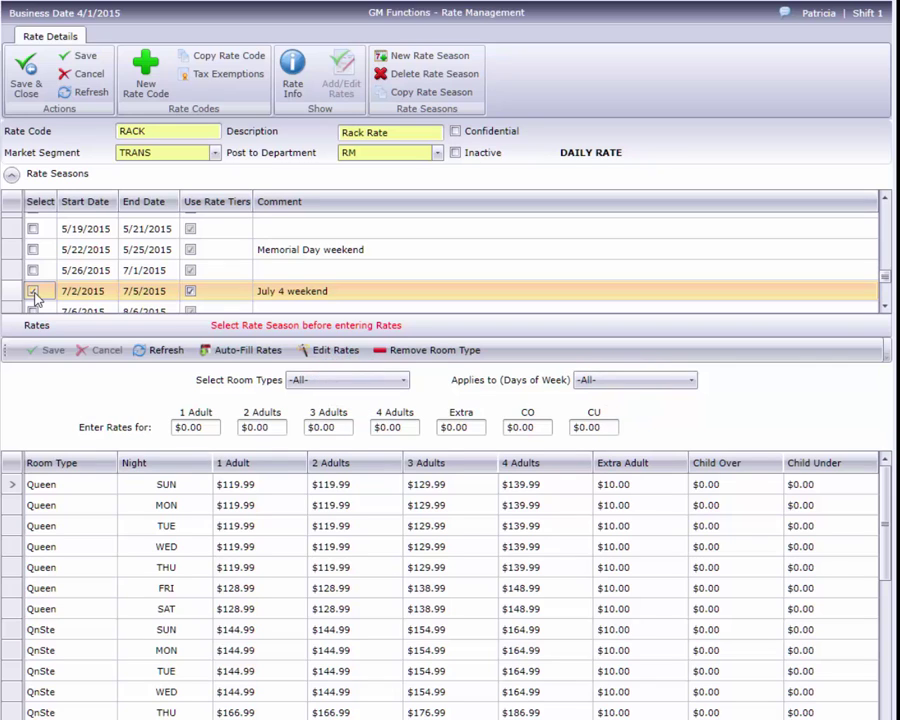
left_click(336, 351)
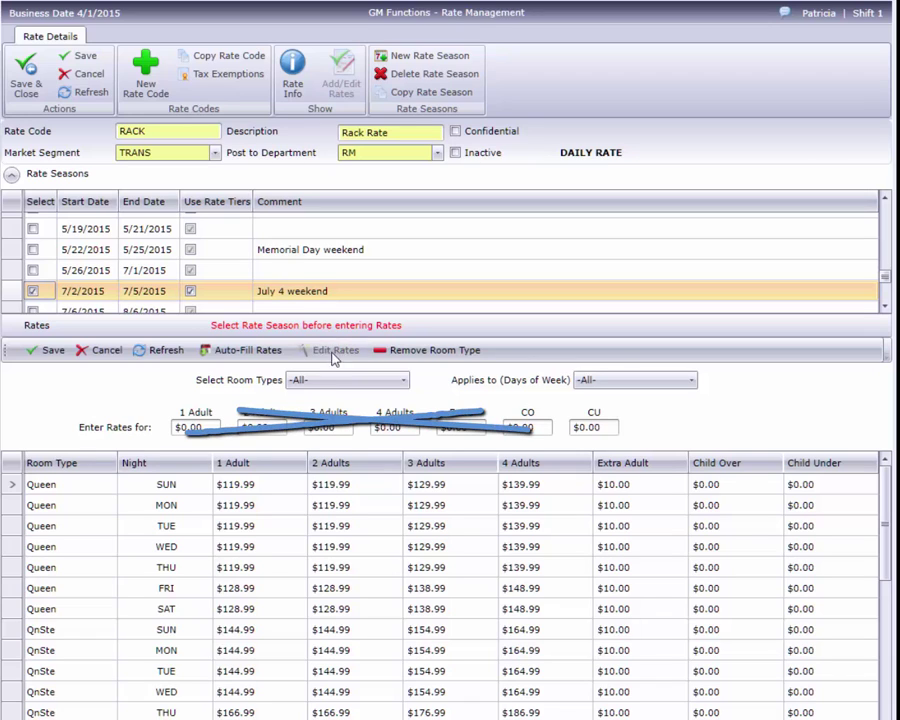
left_click(280, 570)
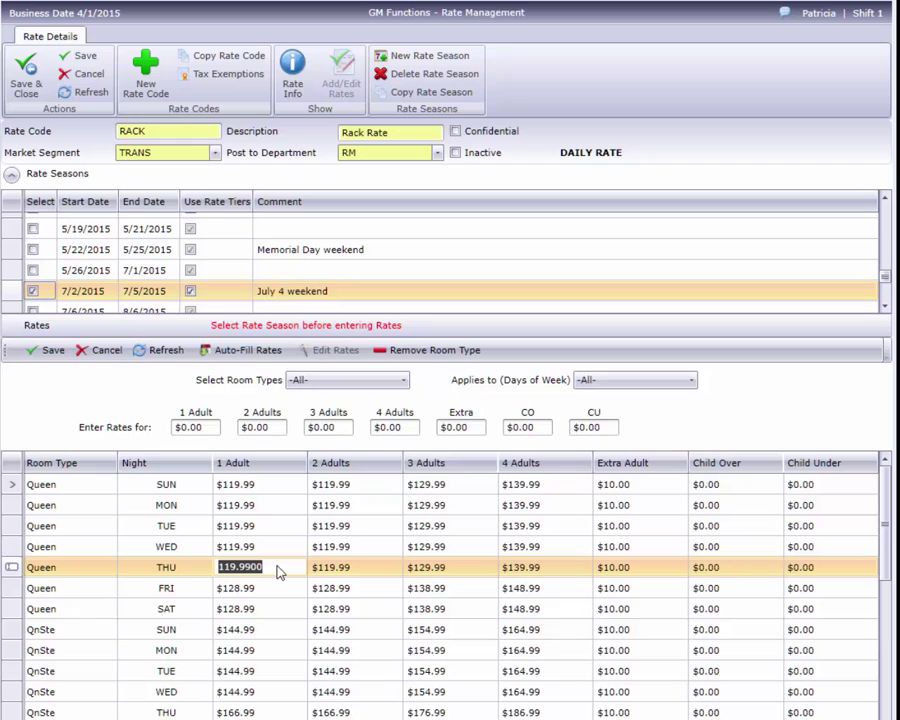
type("128.99")
key("Tab")
type("128.99")
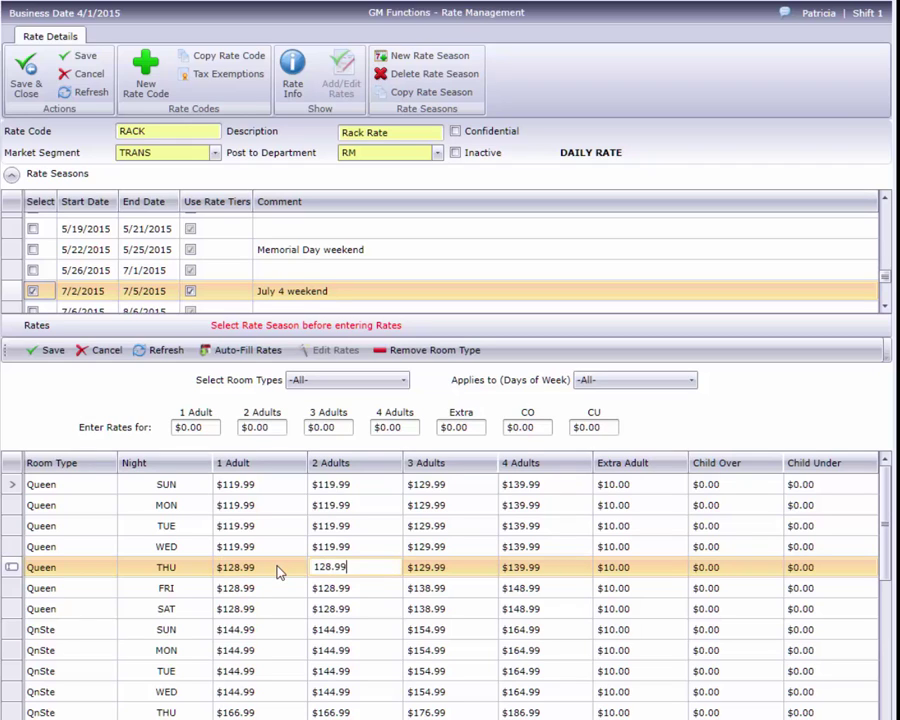
key("Tab")
type("138.99")
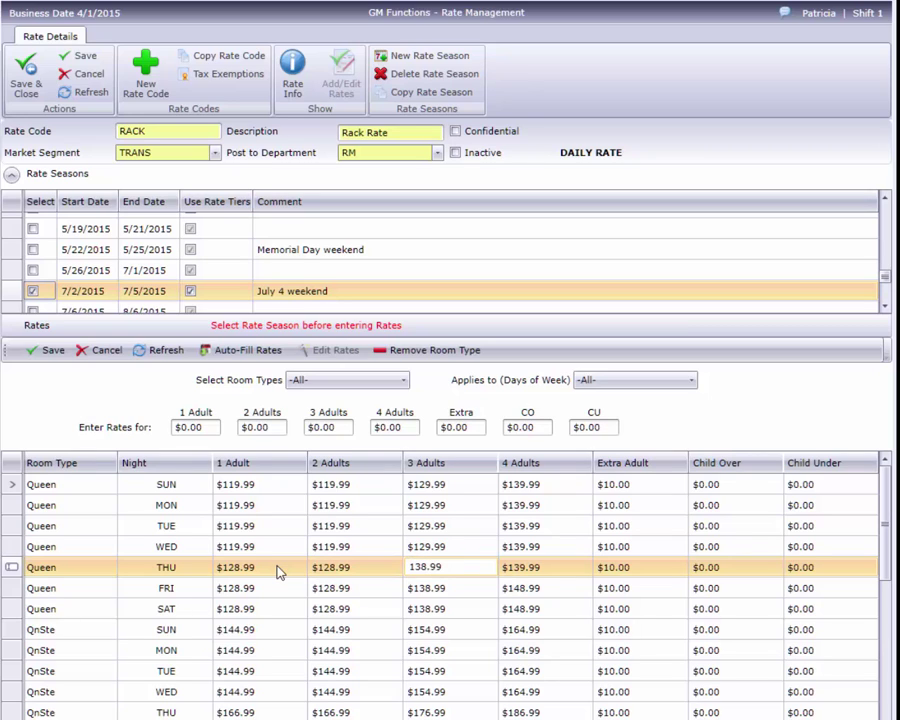
key("Tab")
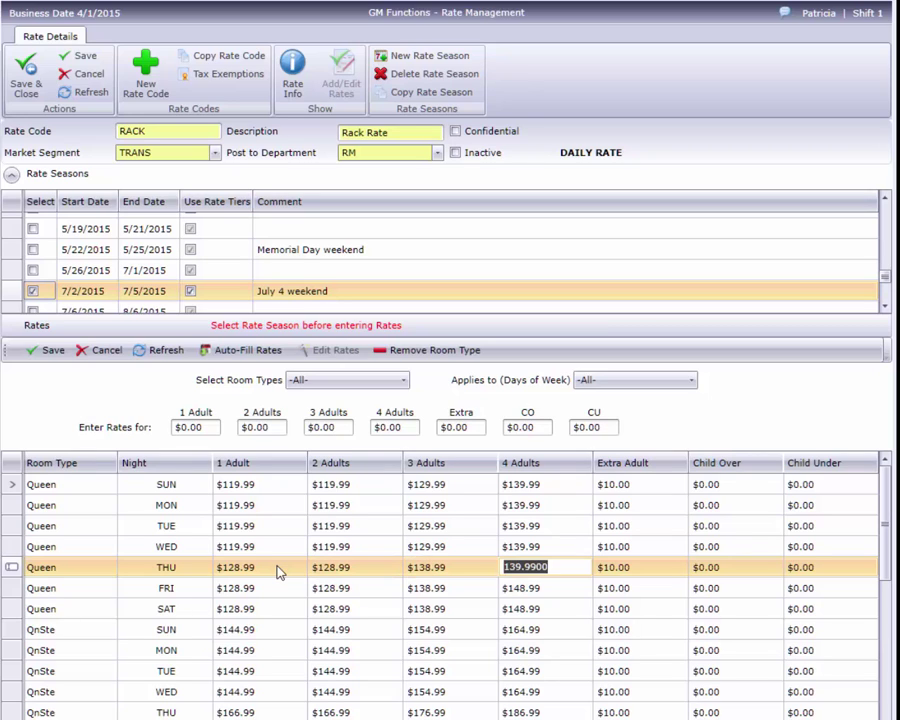
type("148.99")
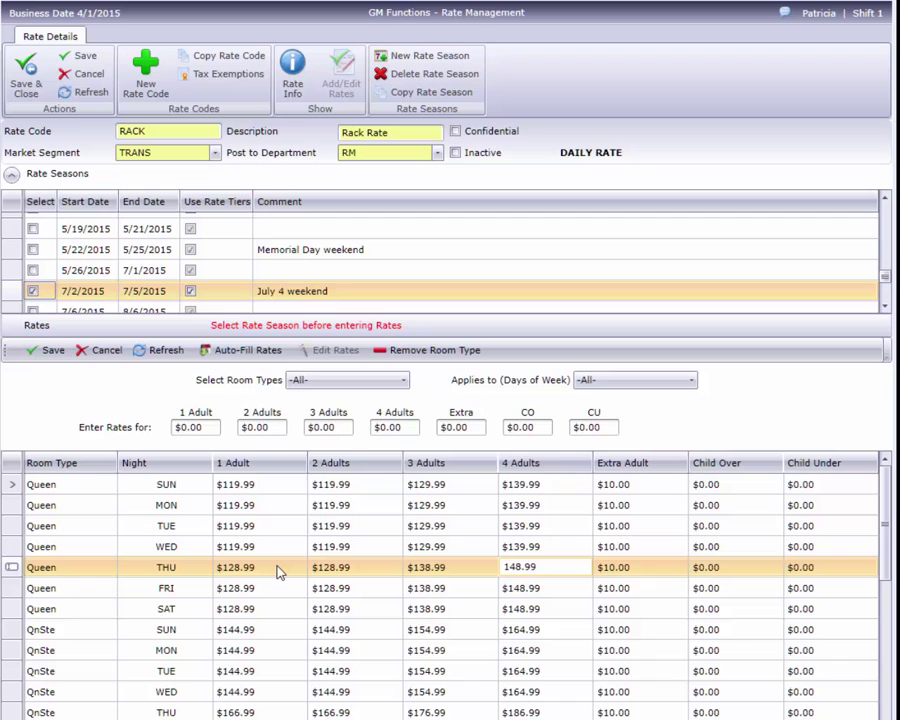
key("Tab")
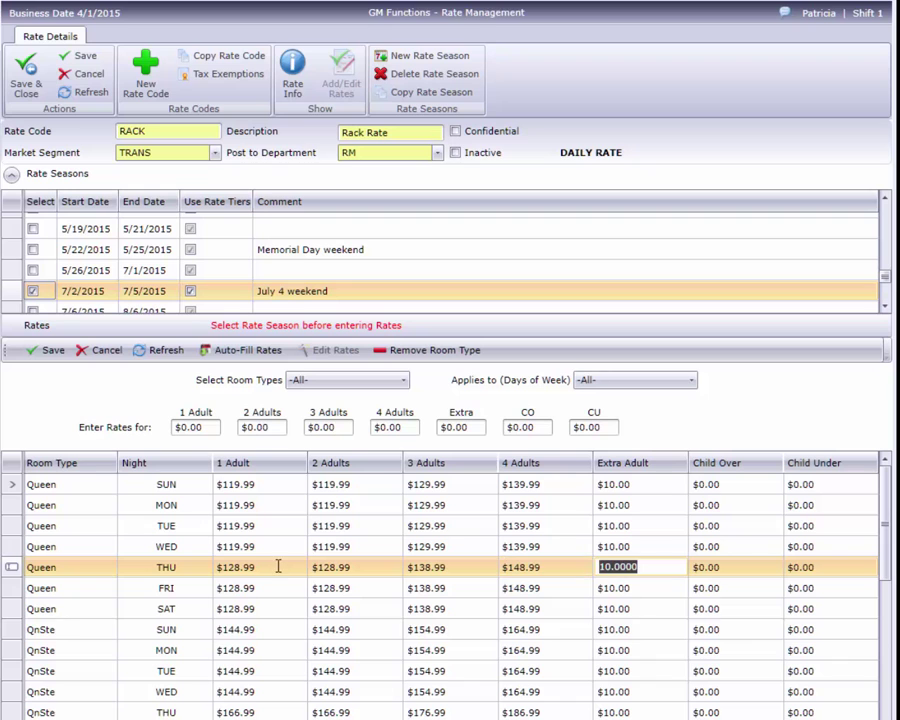
left_click(42, 351)
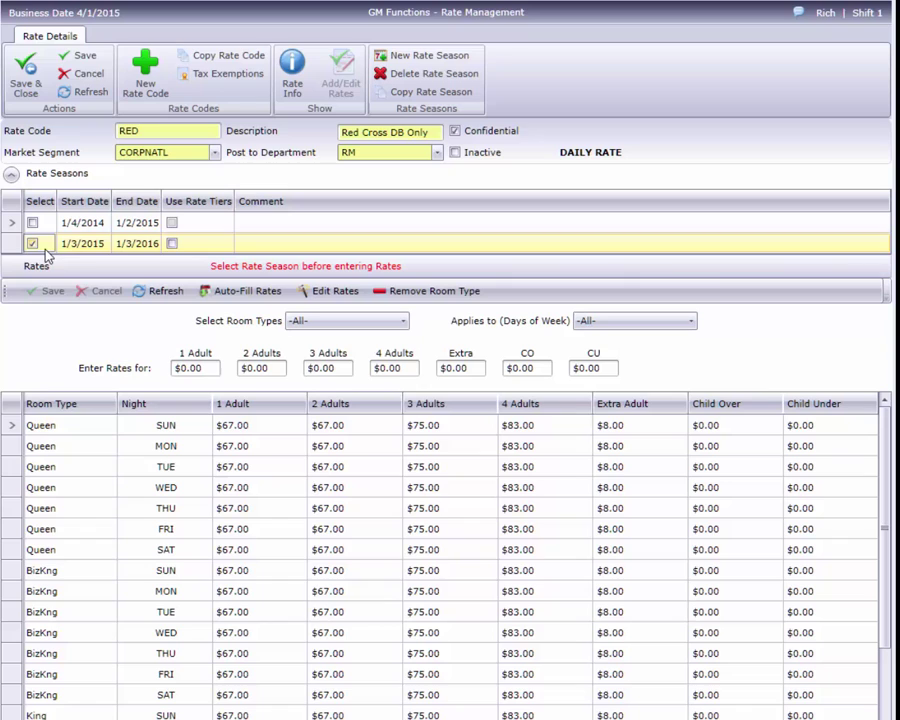
Sort the RED 2015 season's rates grid by the Night column.
left_click(203, 406)
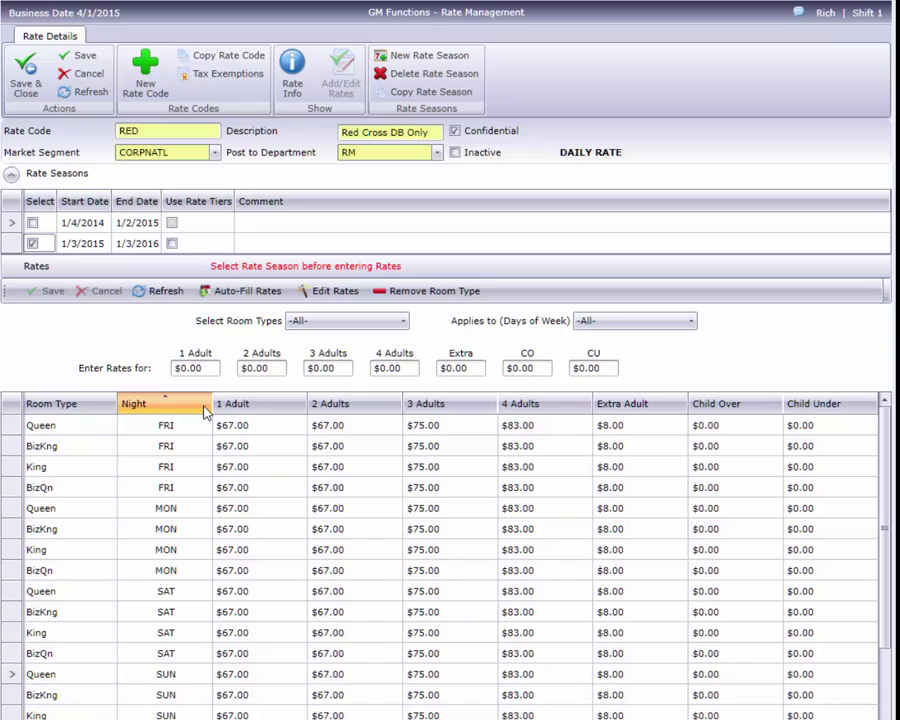
Remove the BizKng and BizQn room types from the RED 2015 season and save.
left_click(433, 291)
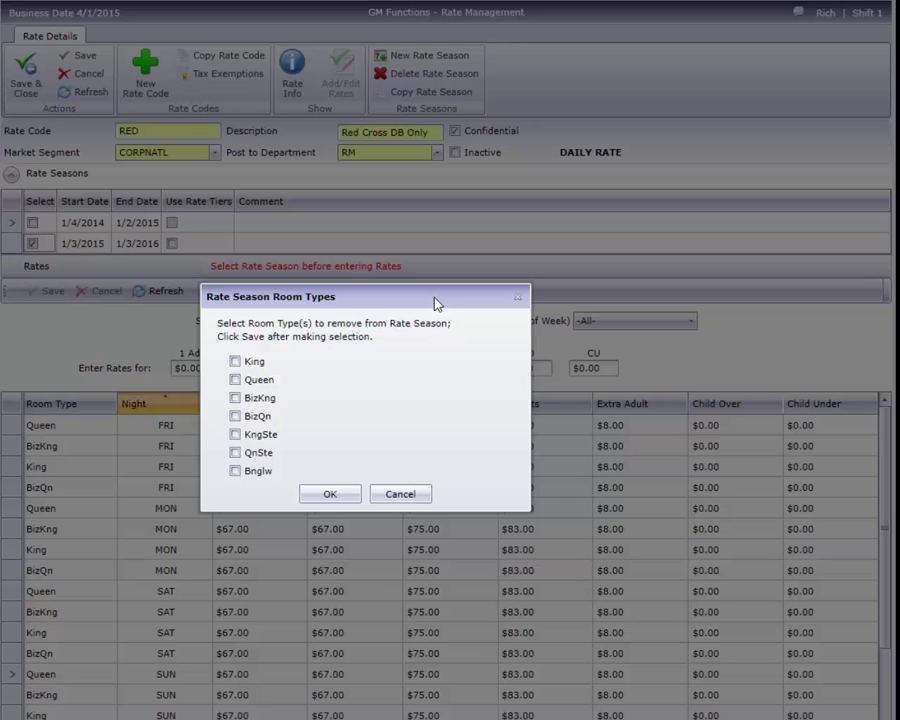
left_click(235, 399)
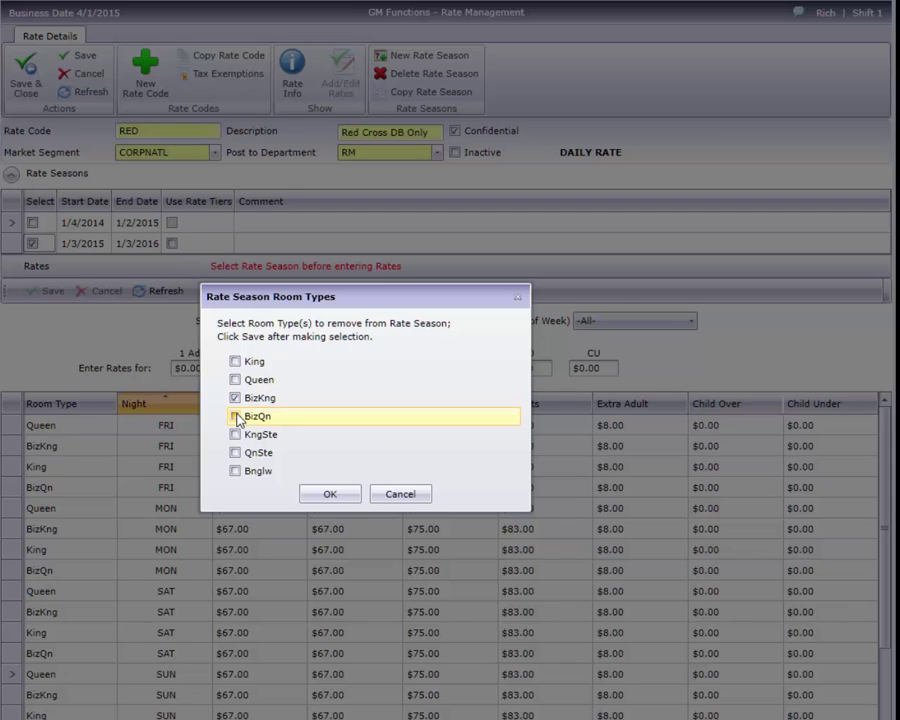
left_click(236, 417)
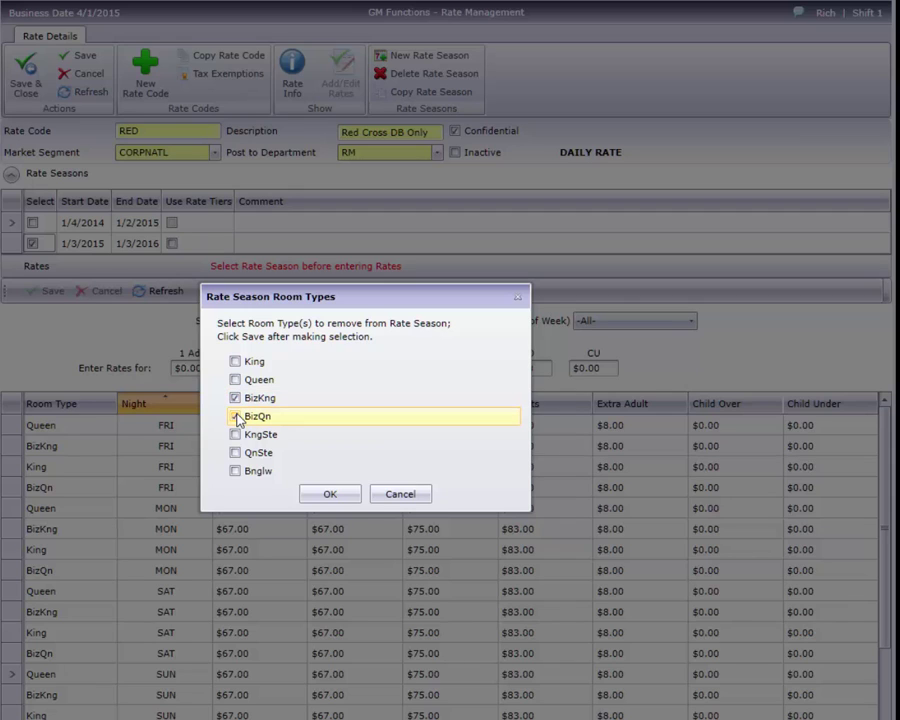
left_click(327, 495)
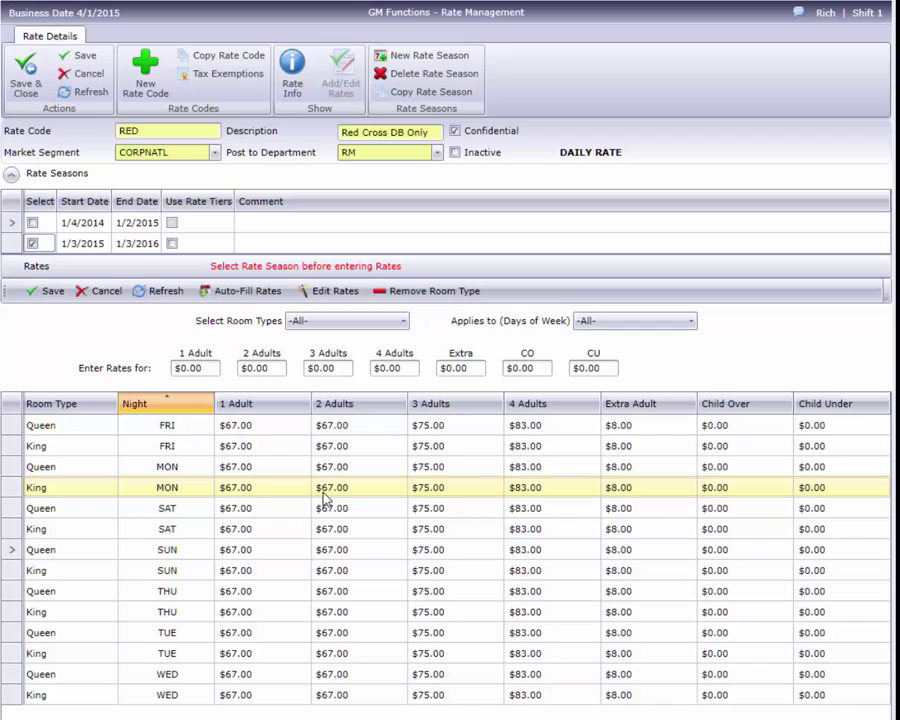
left_click(52, 298)
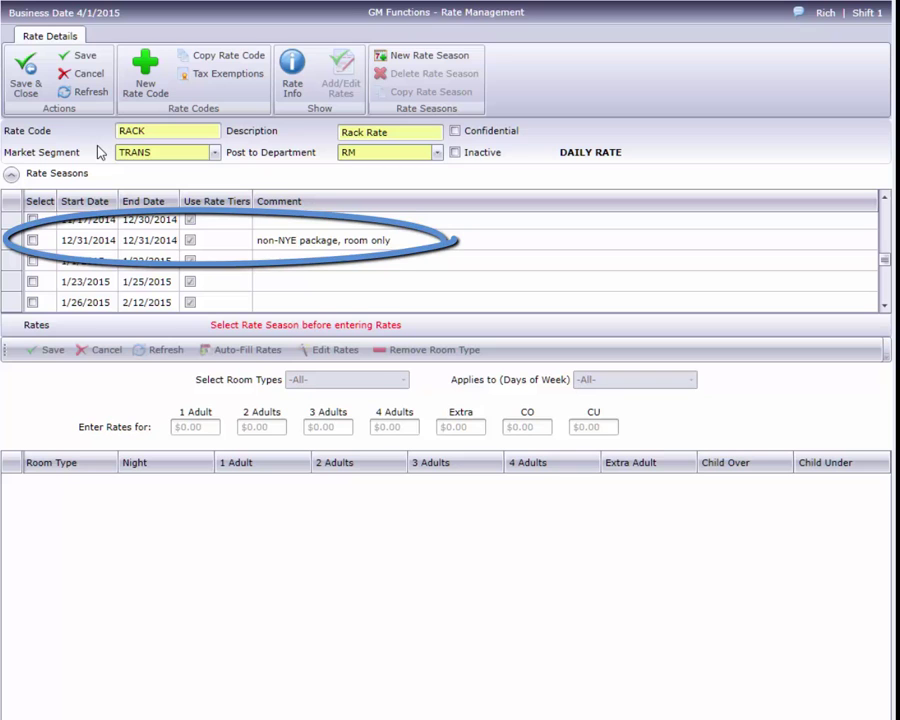
Copy the 12/31/2014 season to 12/31–1/1/2016, commented 'Non-NYE Package', and save it.
left_click(31, 241)
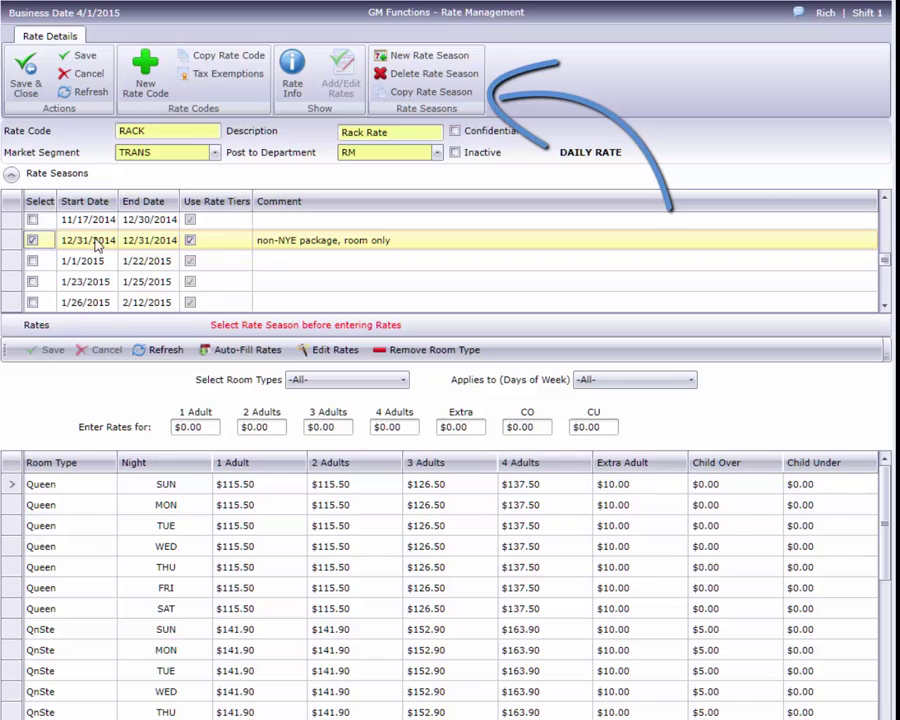
left_click(432, 92)
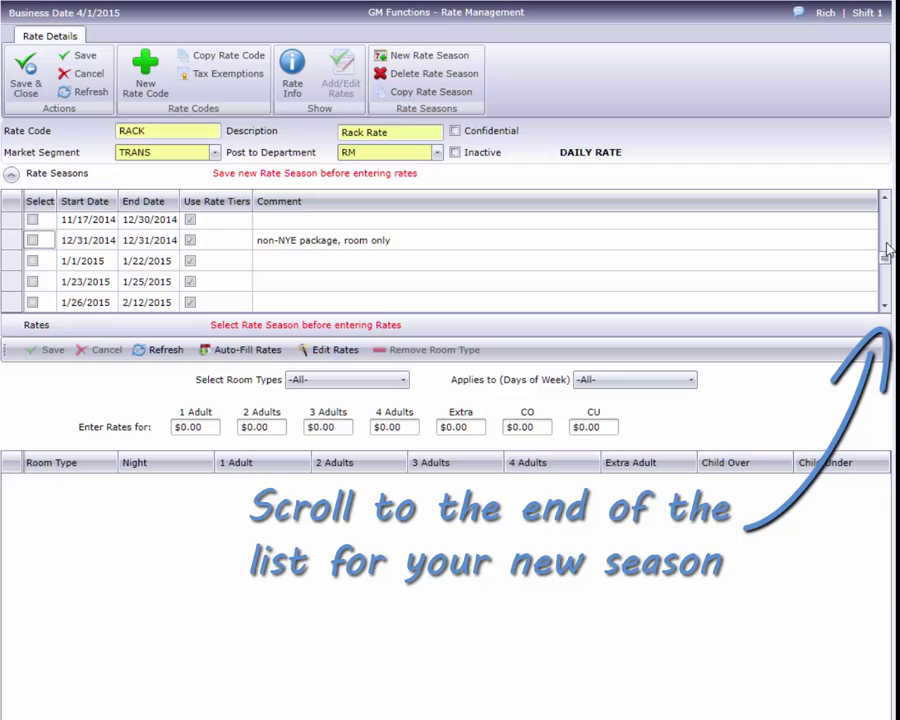
left_click_drag(887, 262, 886, 289)
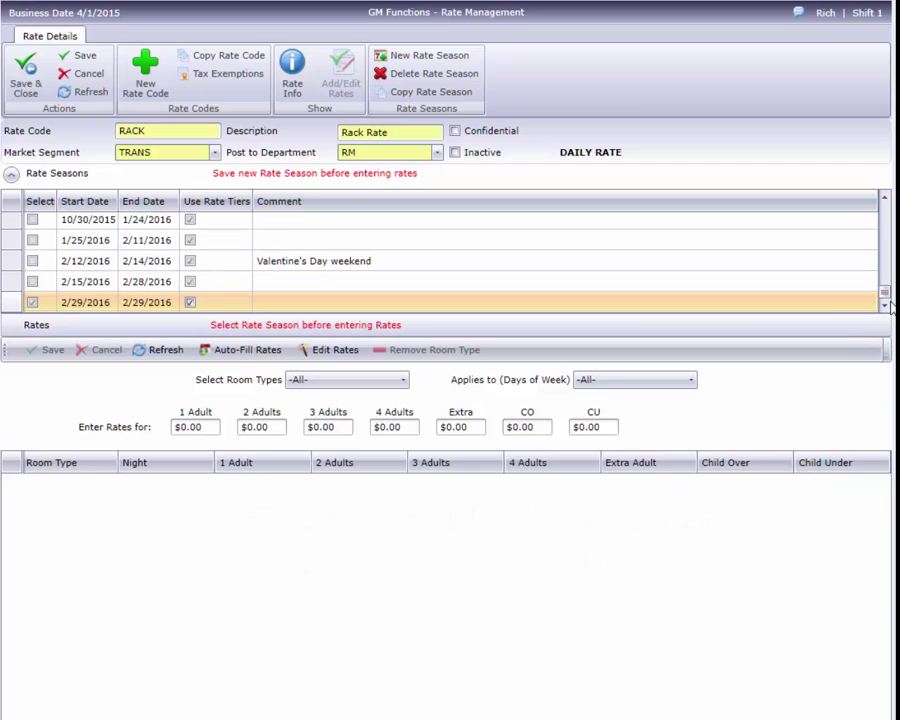
left_click(113, 305)
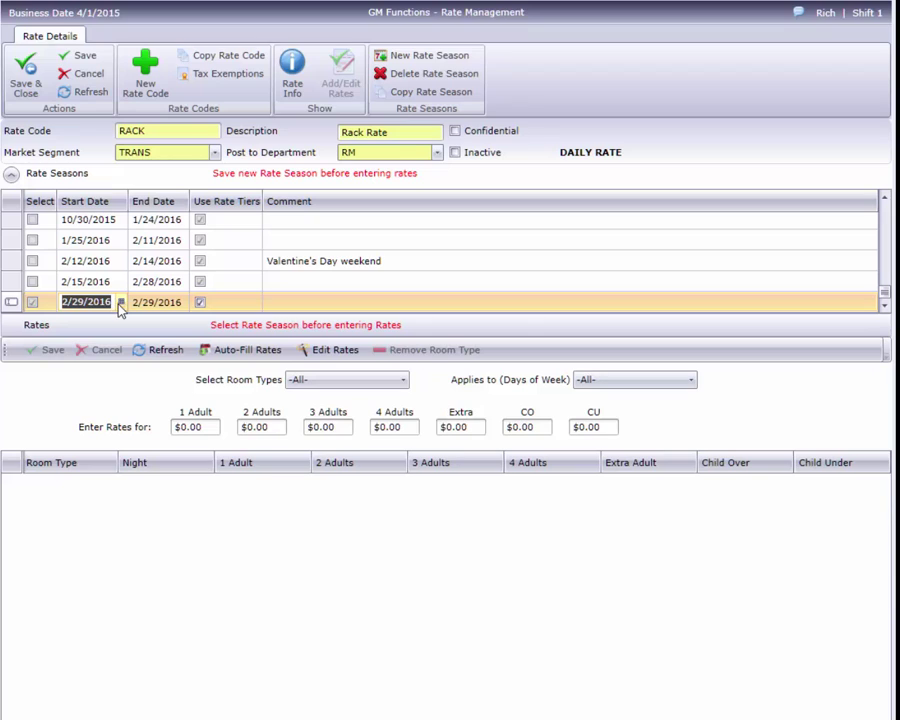
type("12/31")
key("Tab")
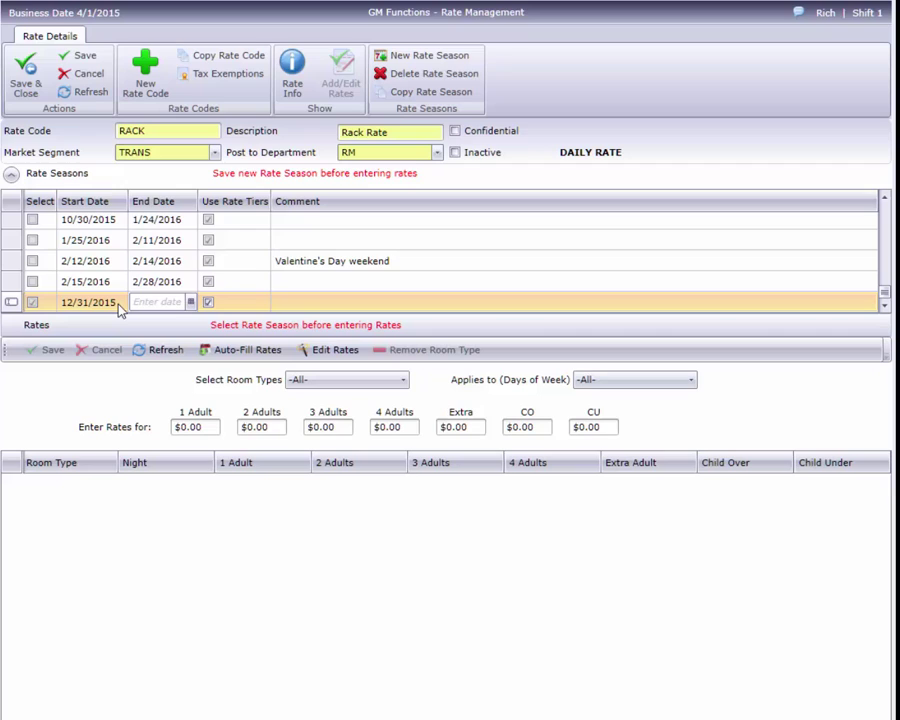
type("1/")
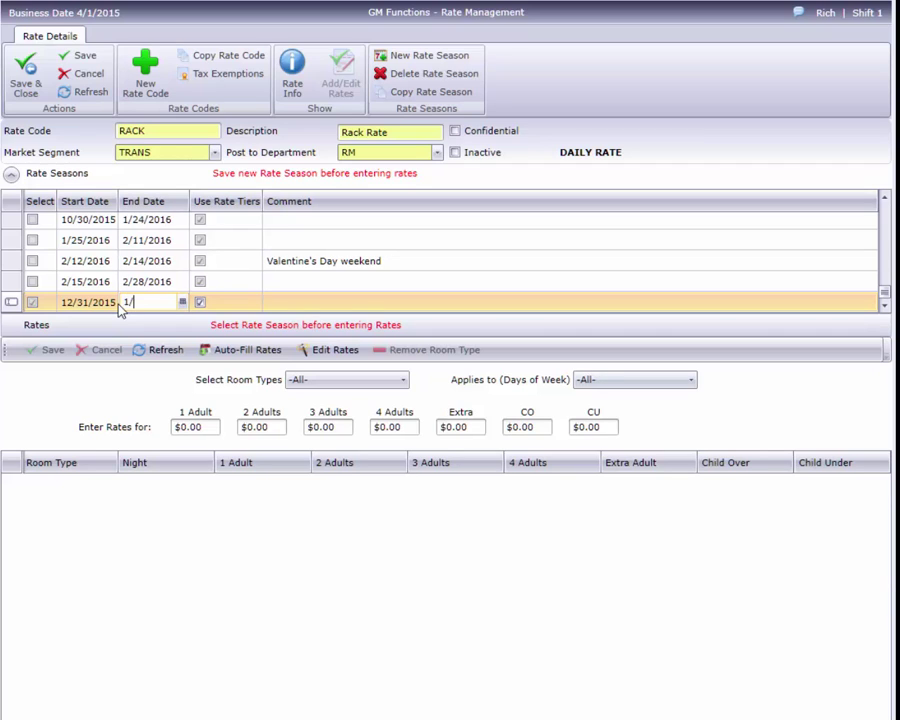
type("1/2016")
key("Tab")
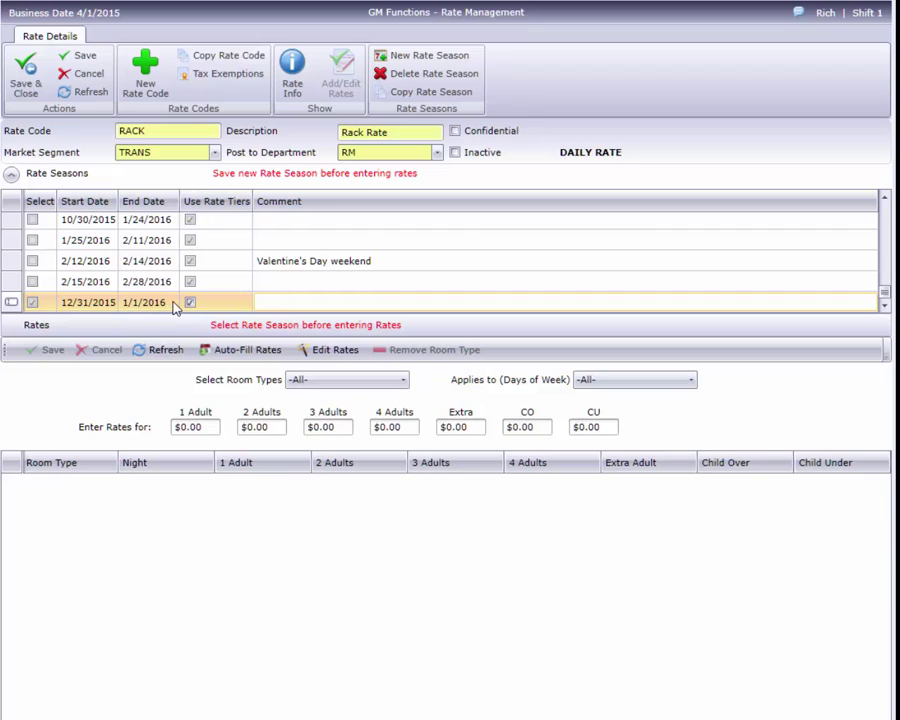
type("Non-NYE Pa")
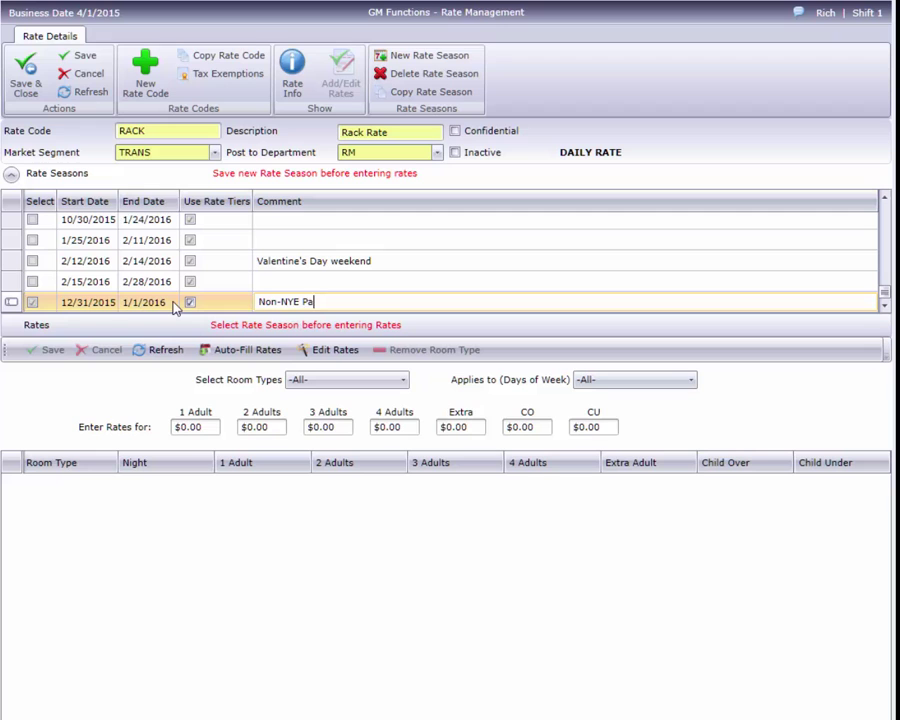
type("ckage")
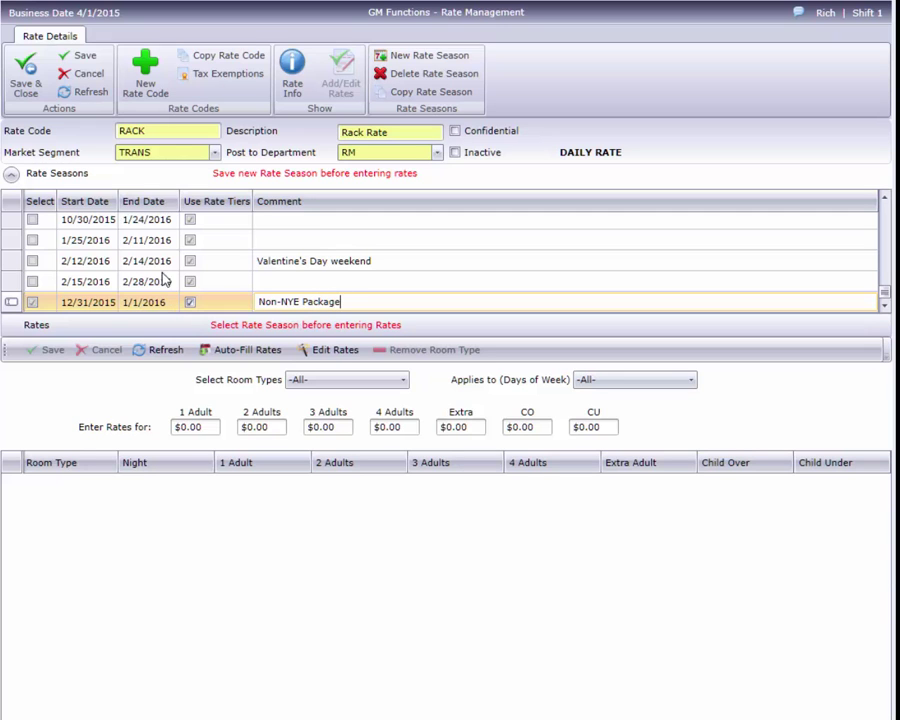
left_click(88, 57)
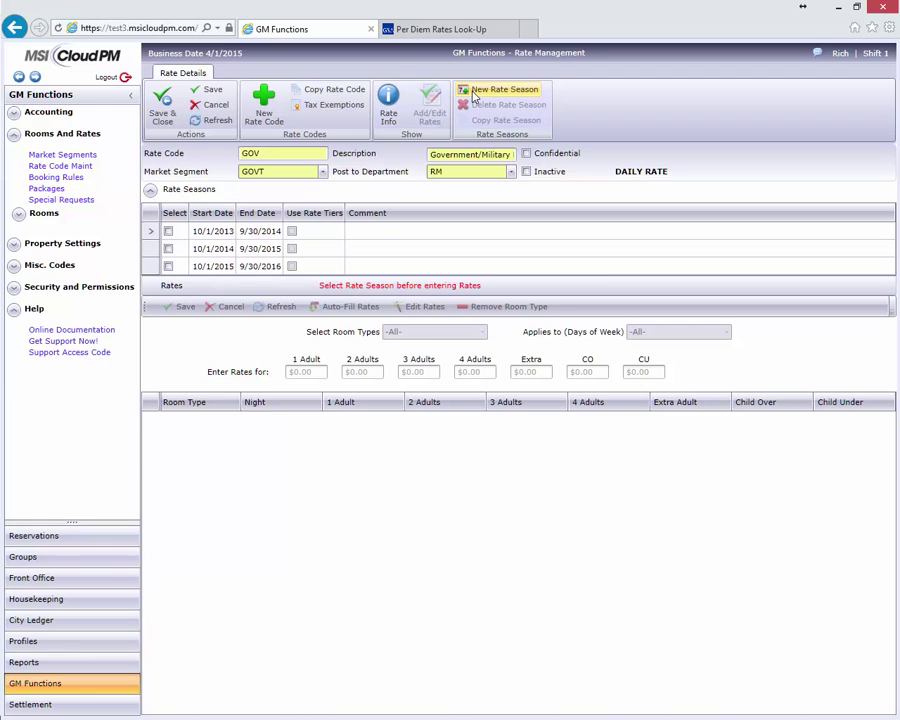
Add and save a GOV rate season from 06/01/16 to 8/31/16.
left_click(475, 96)
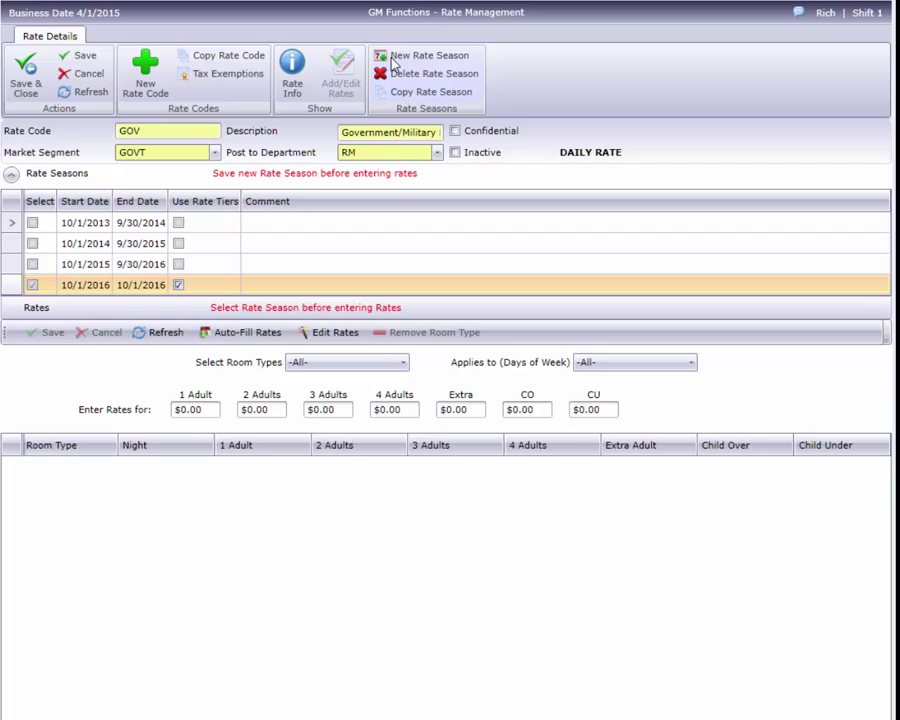
left_click(105, 289)
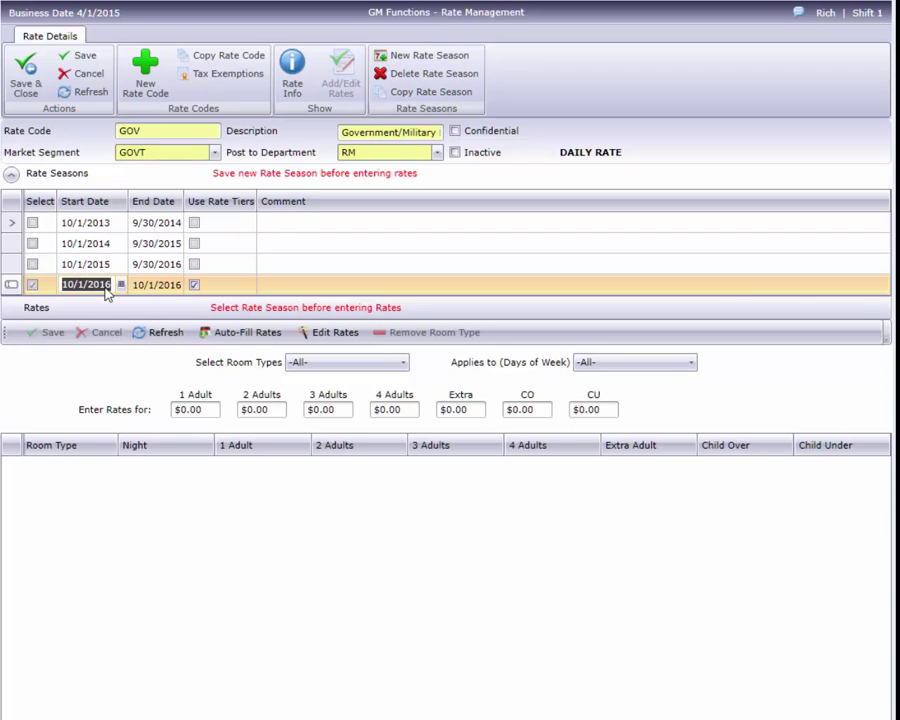
type("06/0")
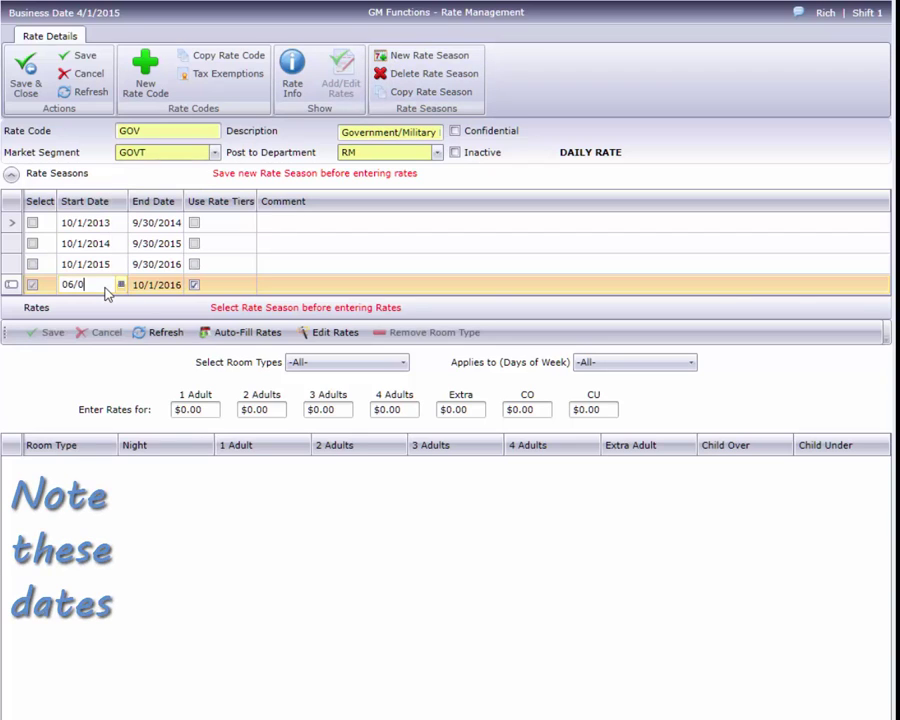
type("1/16")
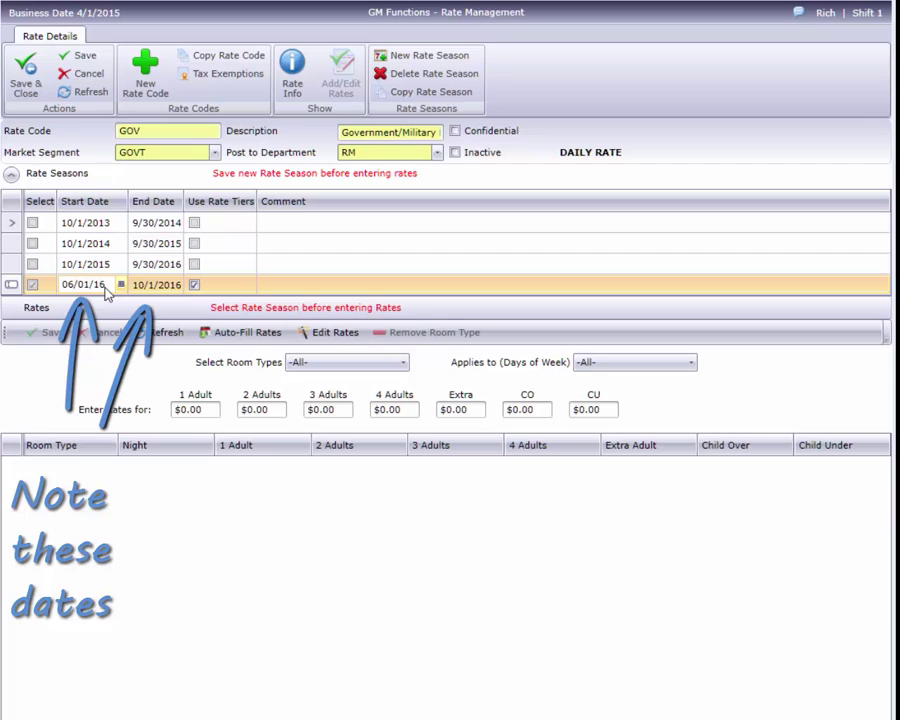
key("Tab")
type("8/")
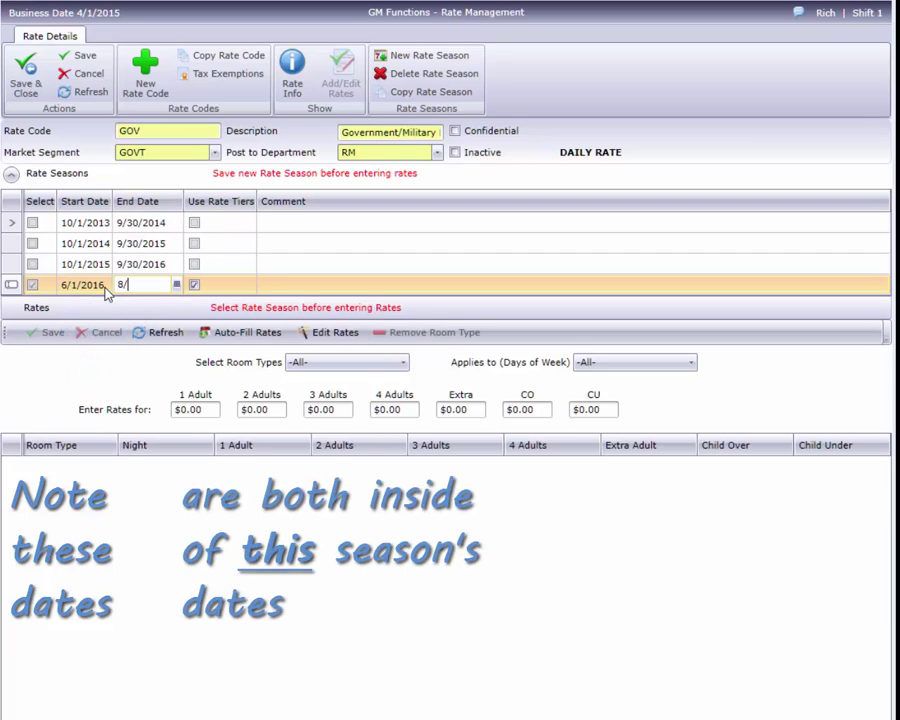
type("31/16")
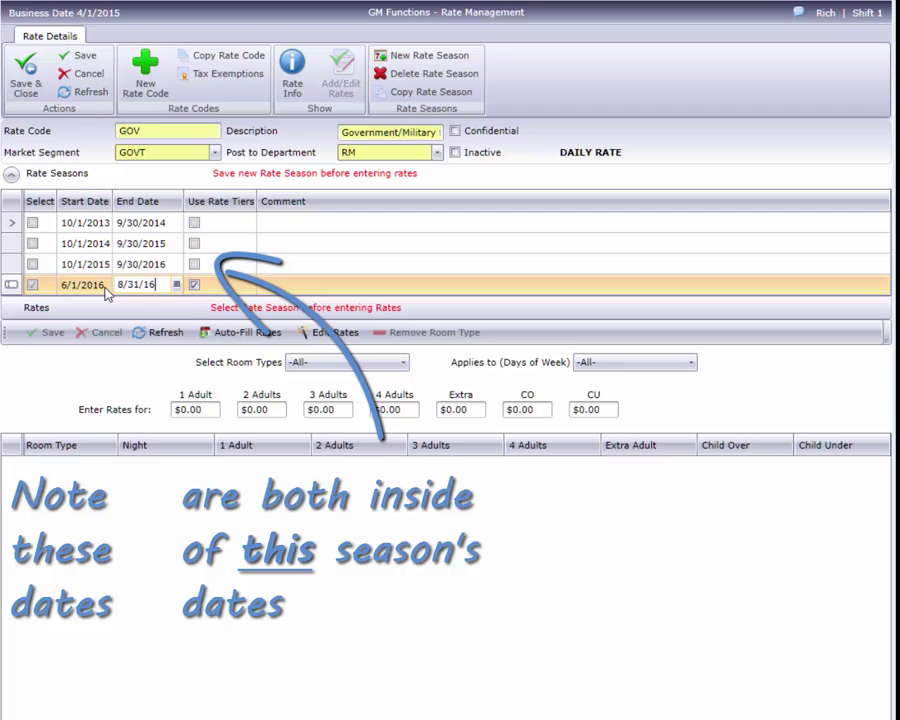
left_click(194, 285)
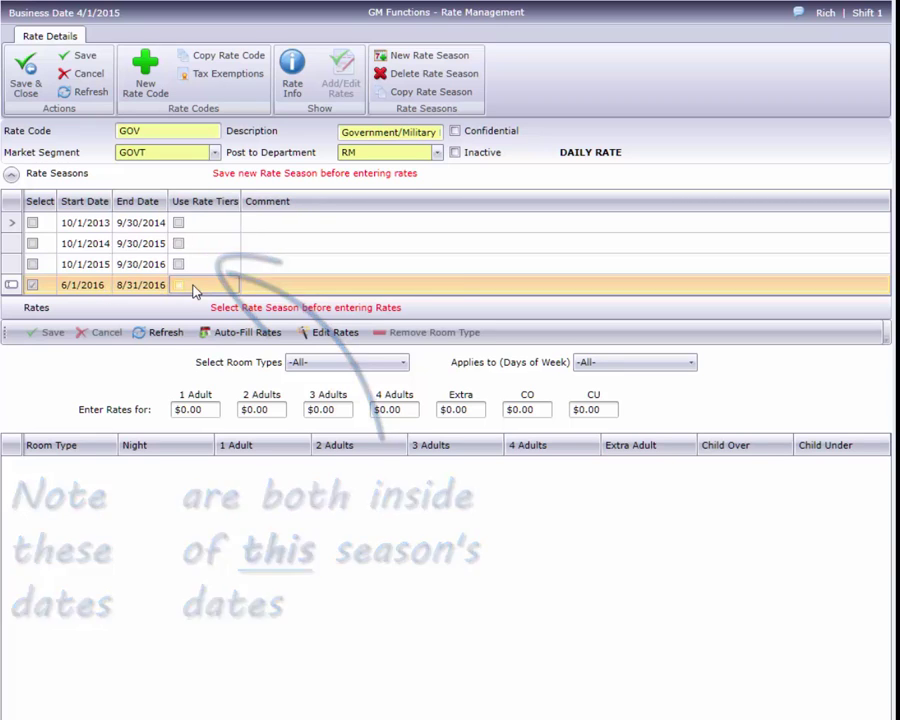
left_click(84, 58)
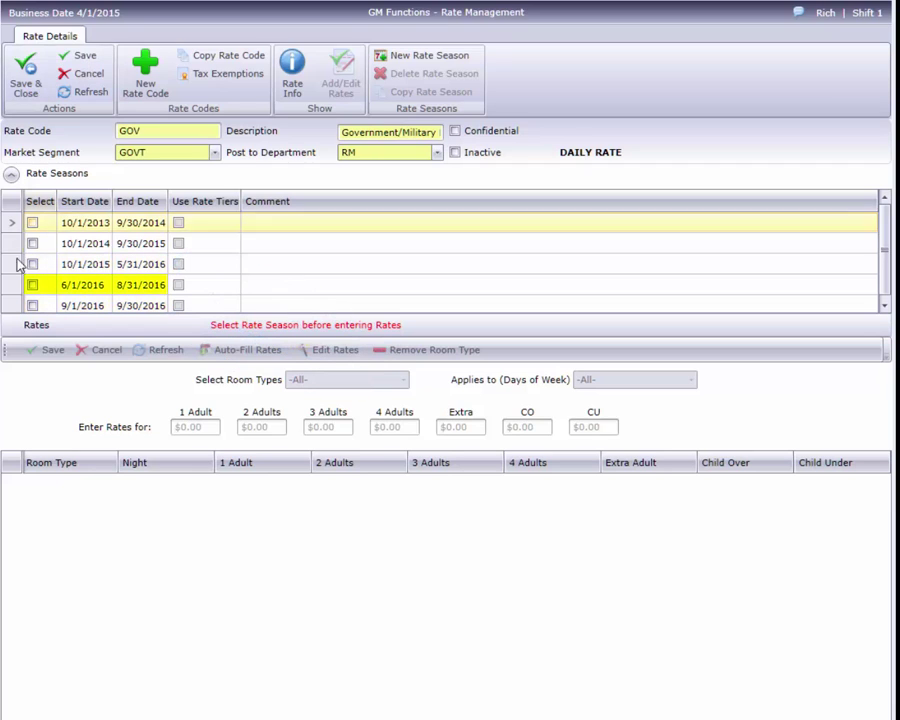
Select the 6/1/2016 season and open its rates for editing.
left_click(32, 287)
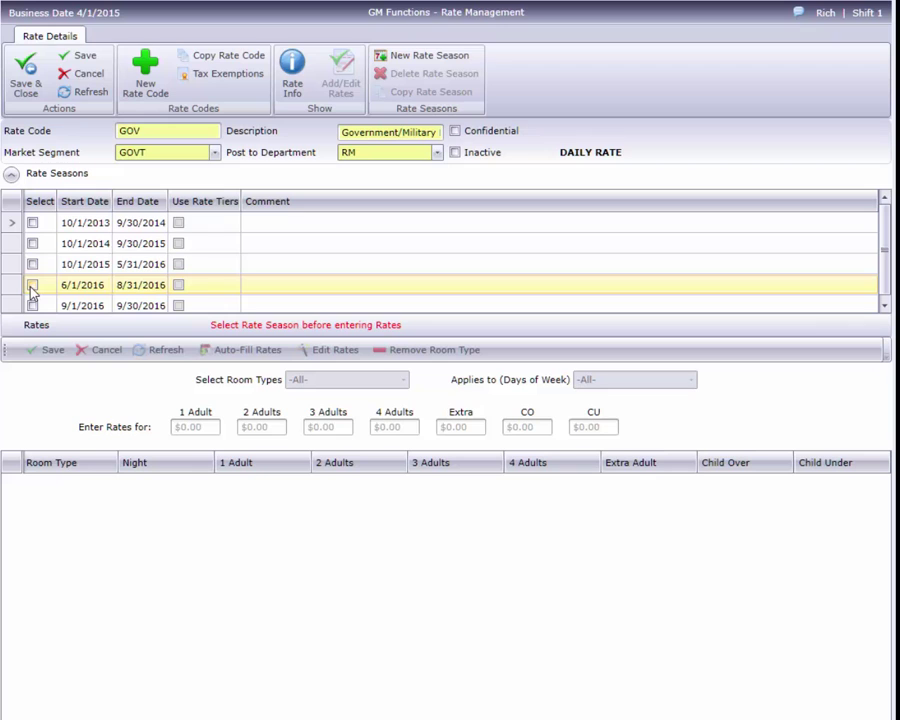
left_click(32, 286)
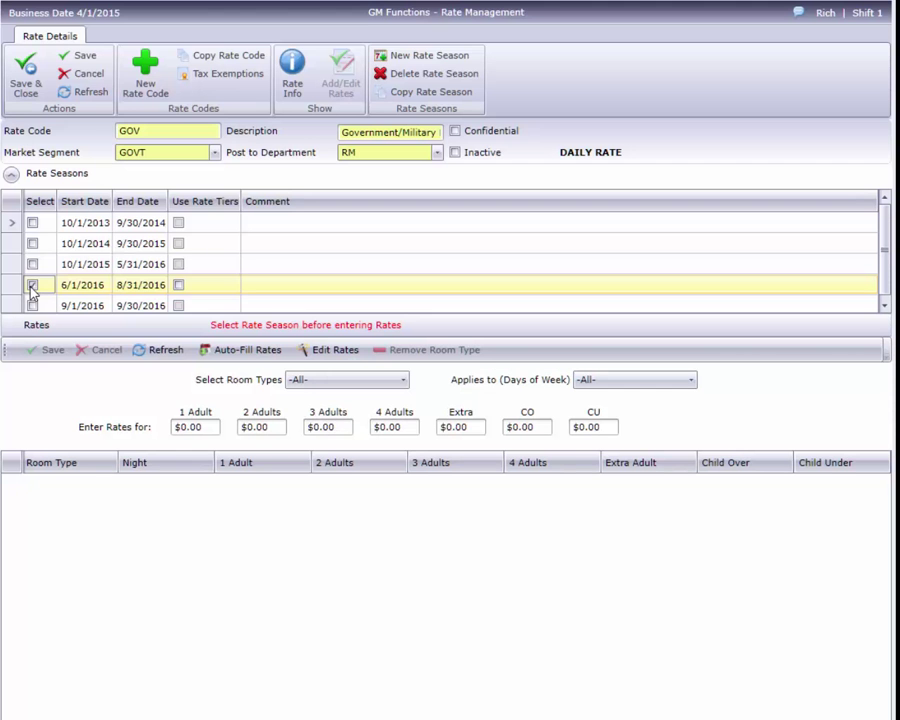
left_click(333, 349)
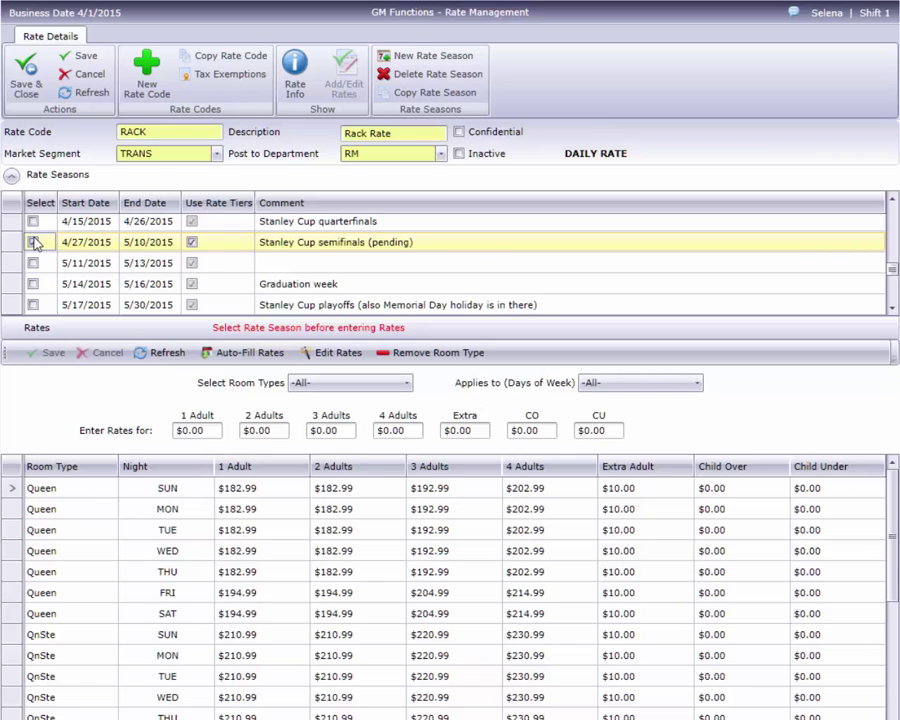
Select the 4/27/2015 semifinals season, delete it, and confirm the deletion.
left_click(33, 242)
left_click(440, 76)
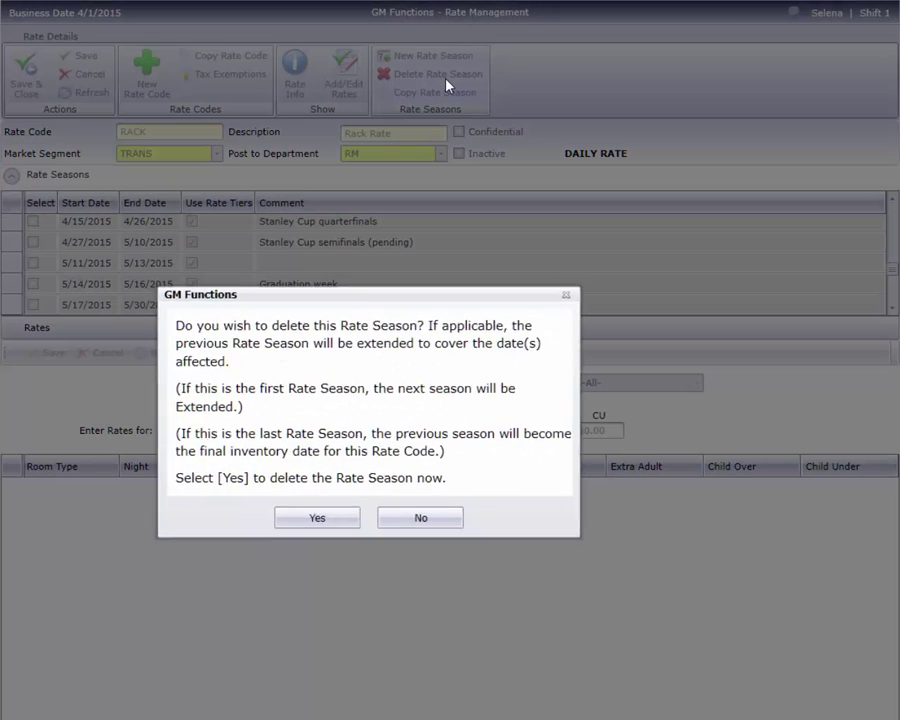
left_click(343, 515)
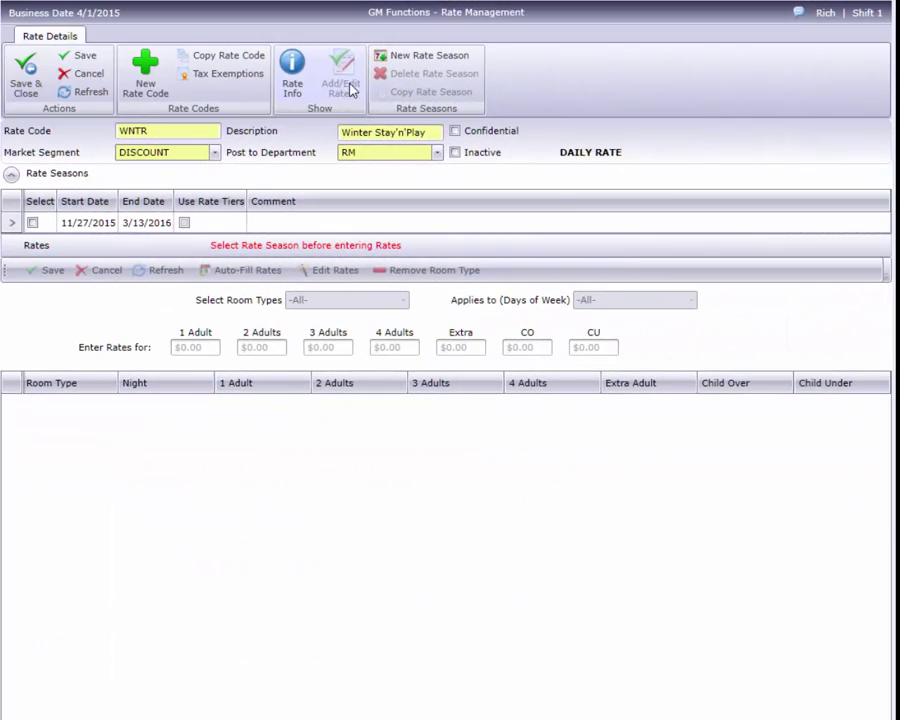
Add an empty WNTR season ending 11/24/2016 (starting 3/14/2016) and save it.
left_click(402, 58)
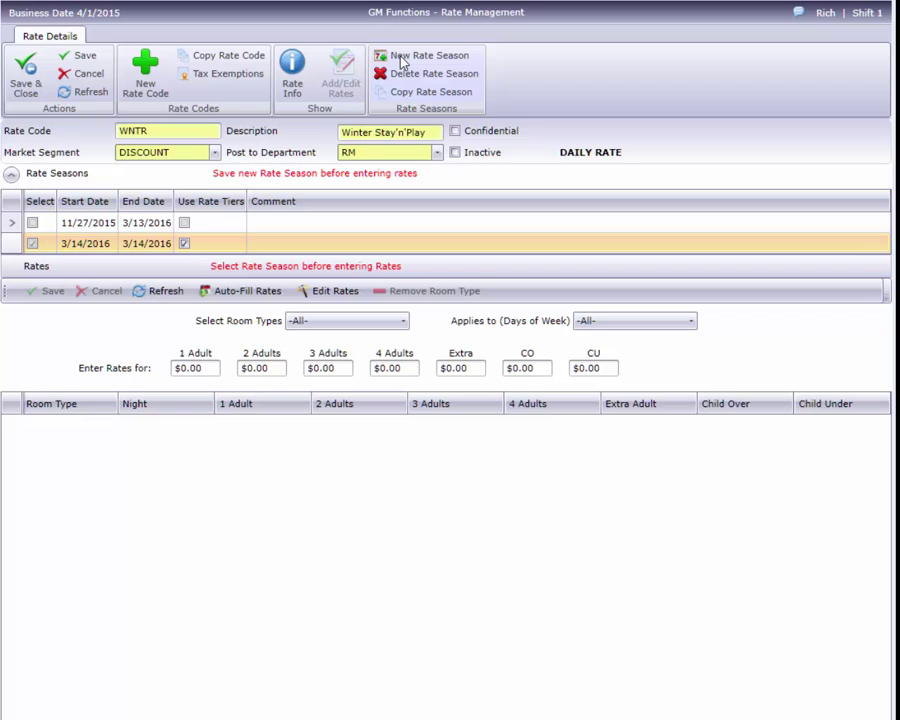
left_click(158, 246)
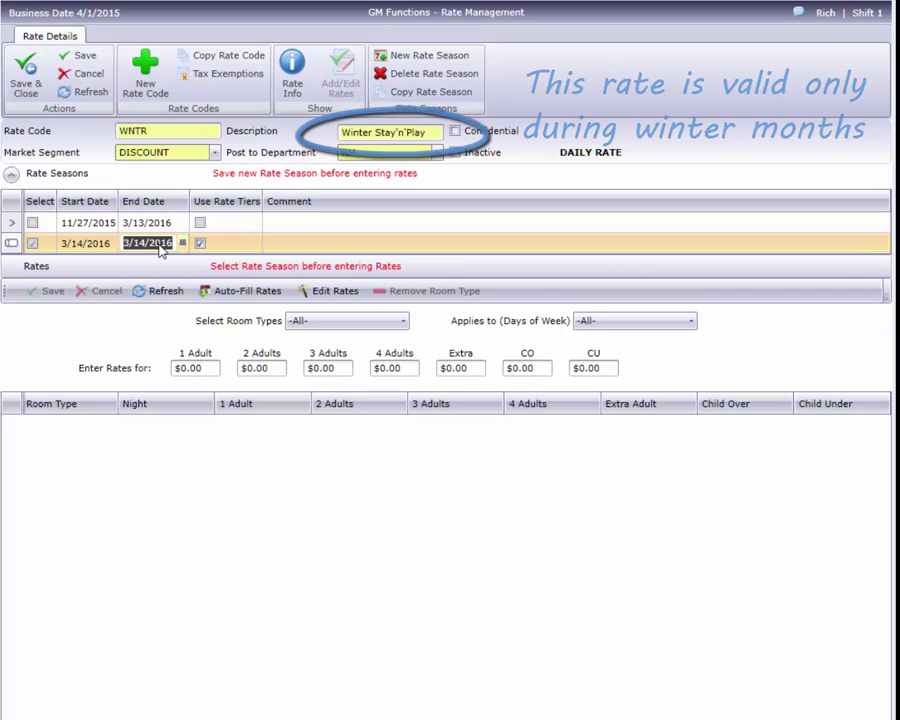
type("11/24")
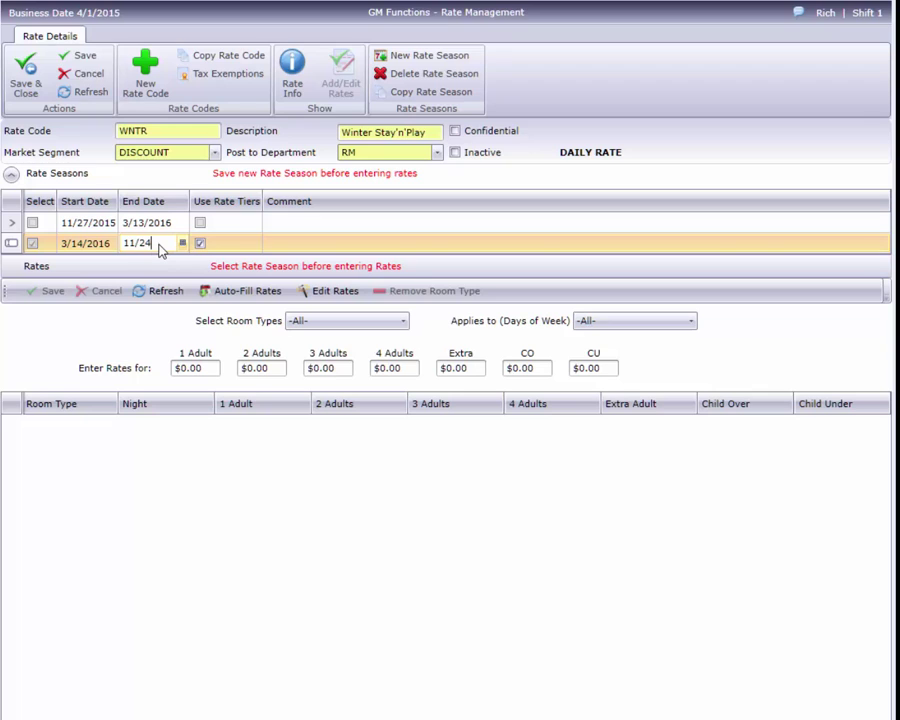
type("/20")
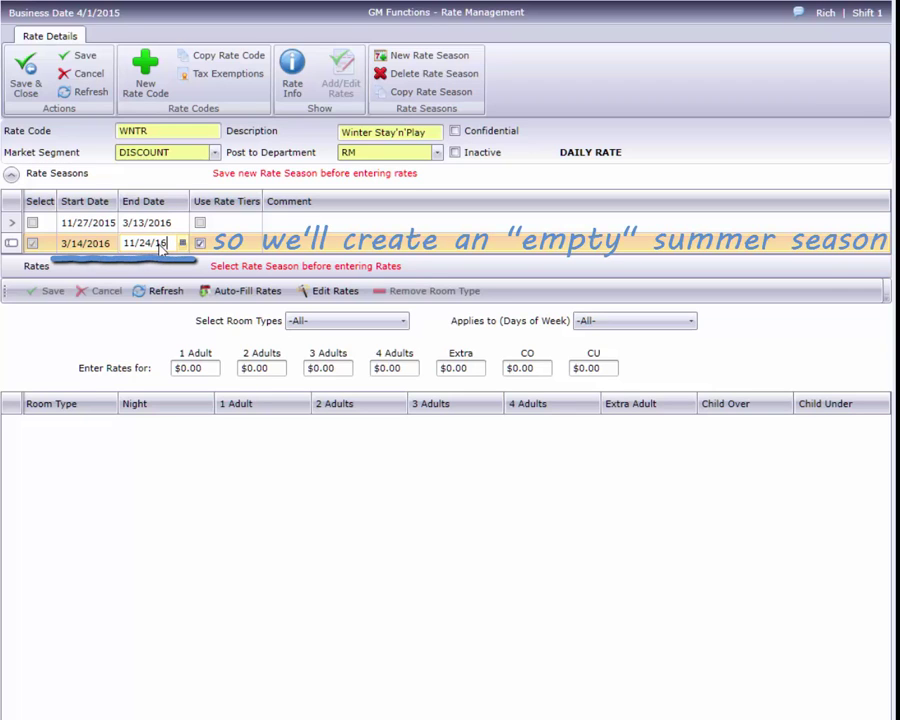
type("16")
left_click(197, 247)
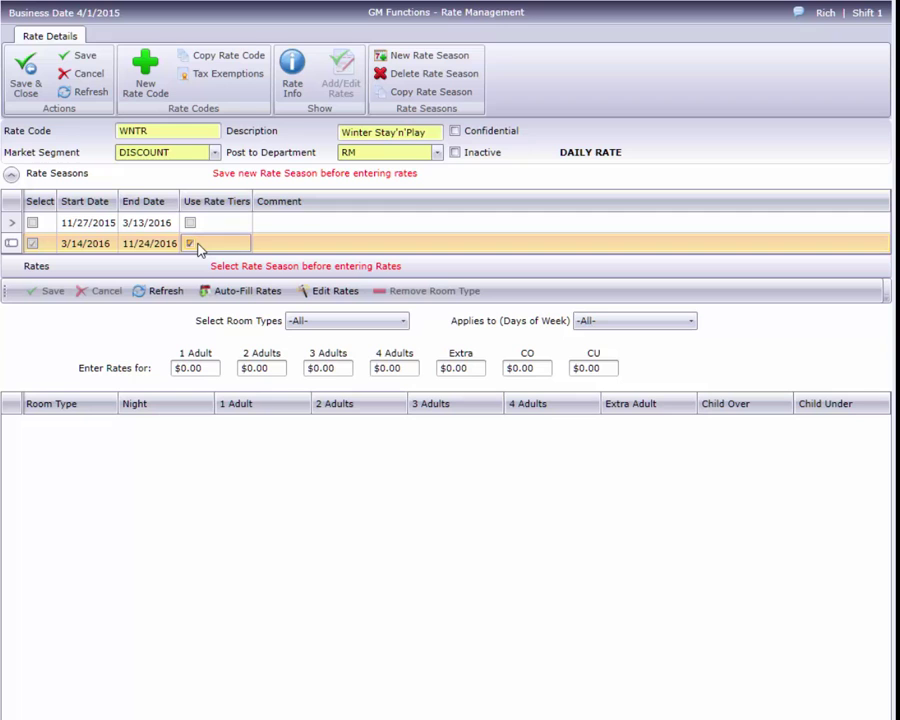
left_click(90, 58)
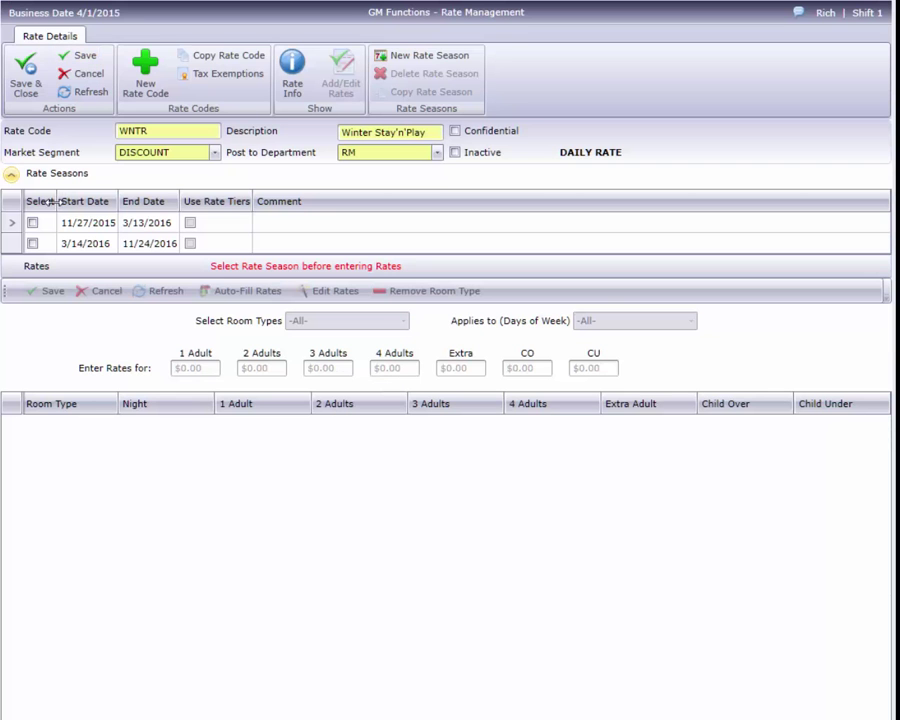
Copy the winter season to a new season ending 3/11/2017, without rate tiers, and save it.
left_click(34, 225)
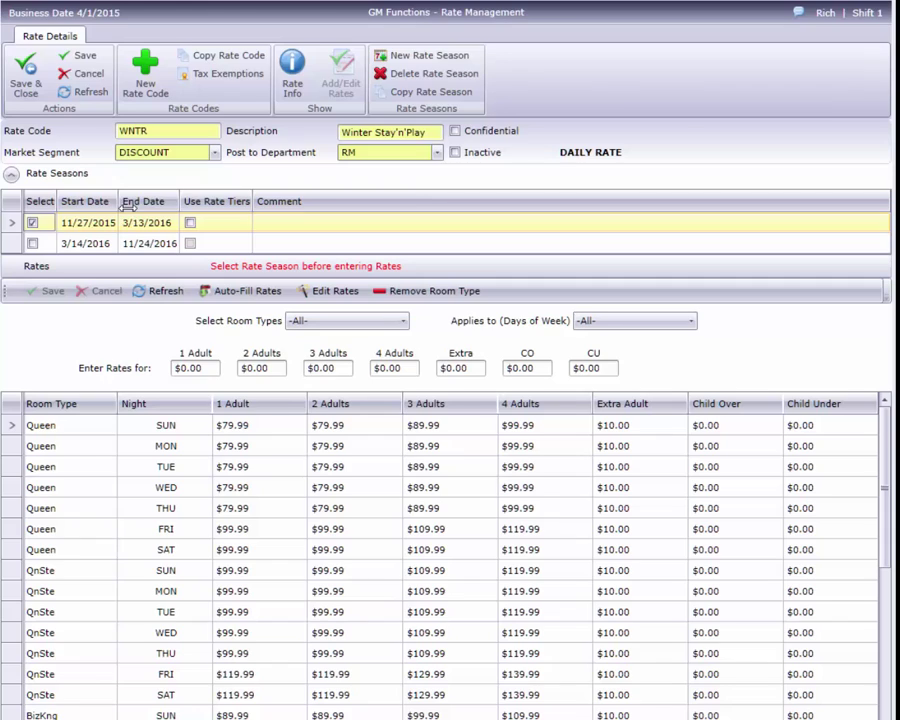
left_click(410, 93)
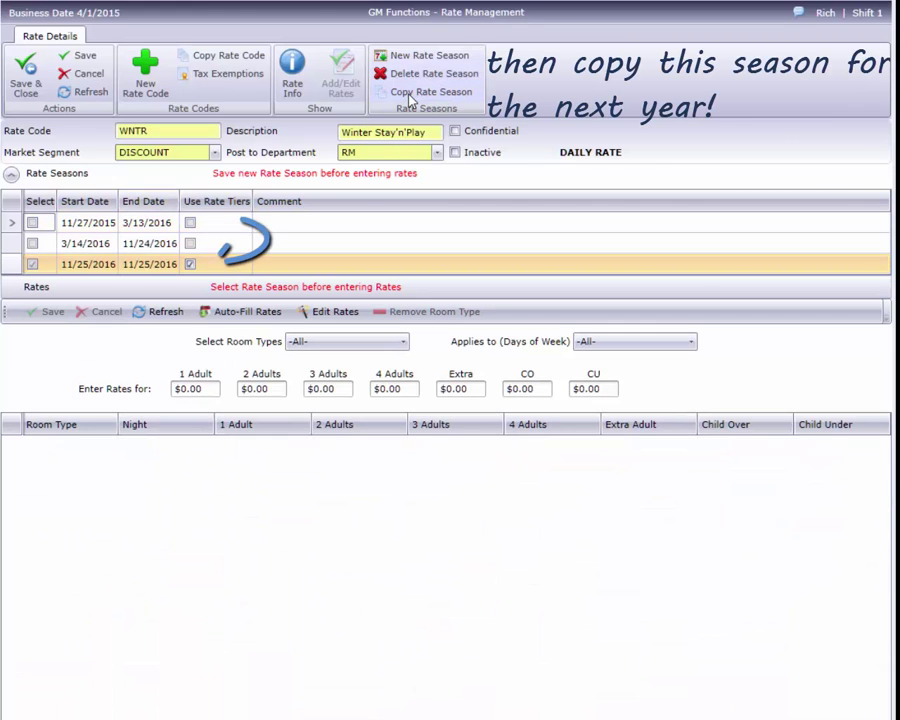
left_click(155, 264)
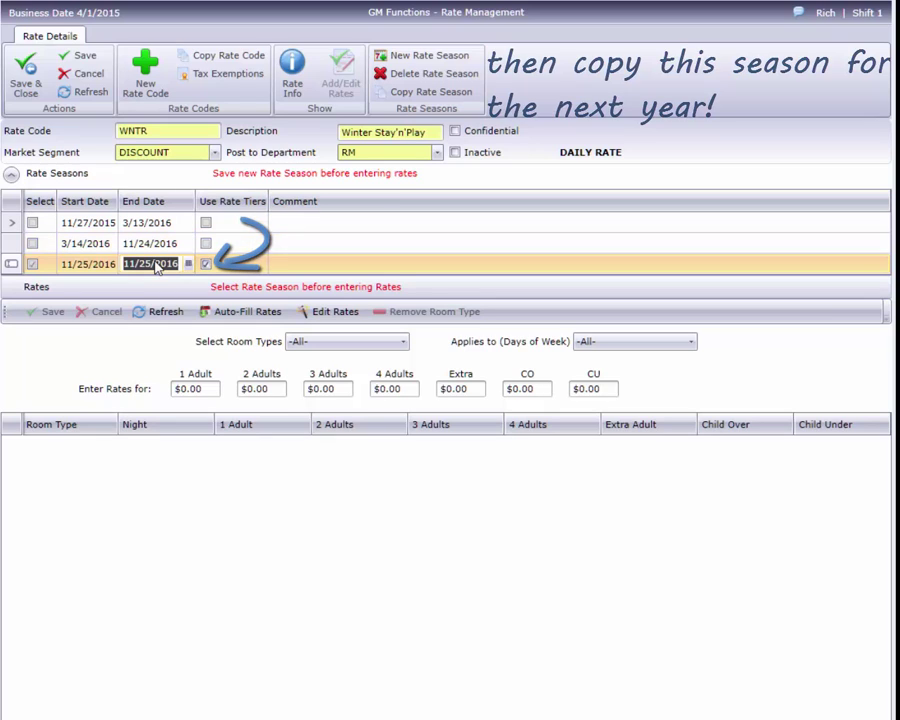
type("3/11/17")
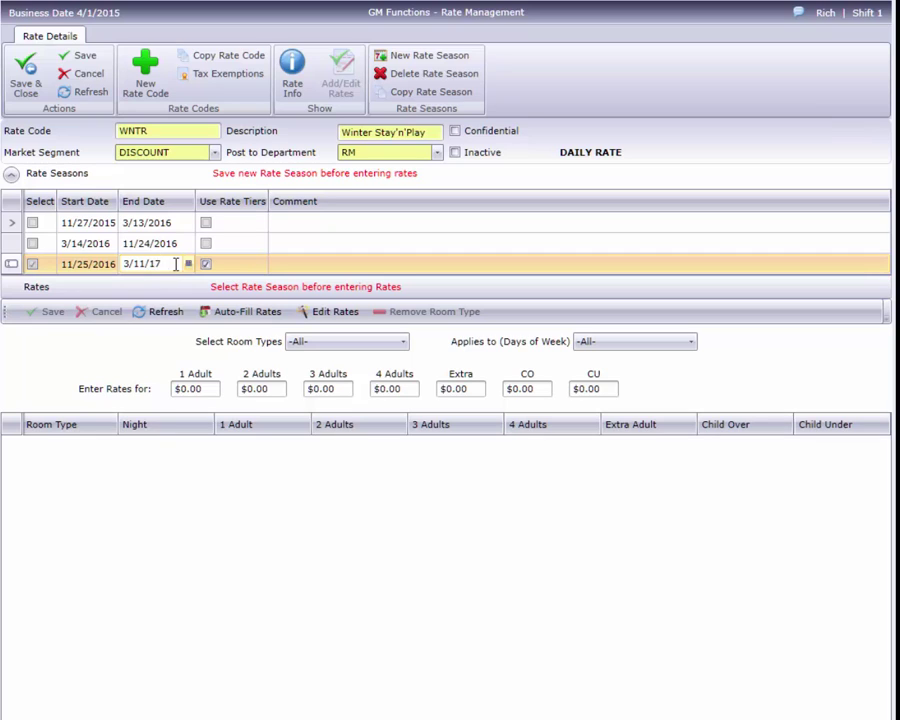
key("Tab")
left_click(192, 265)
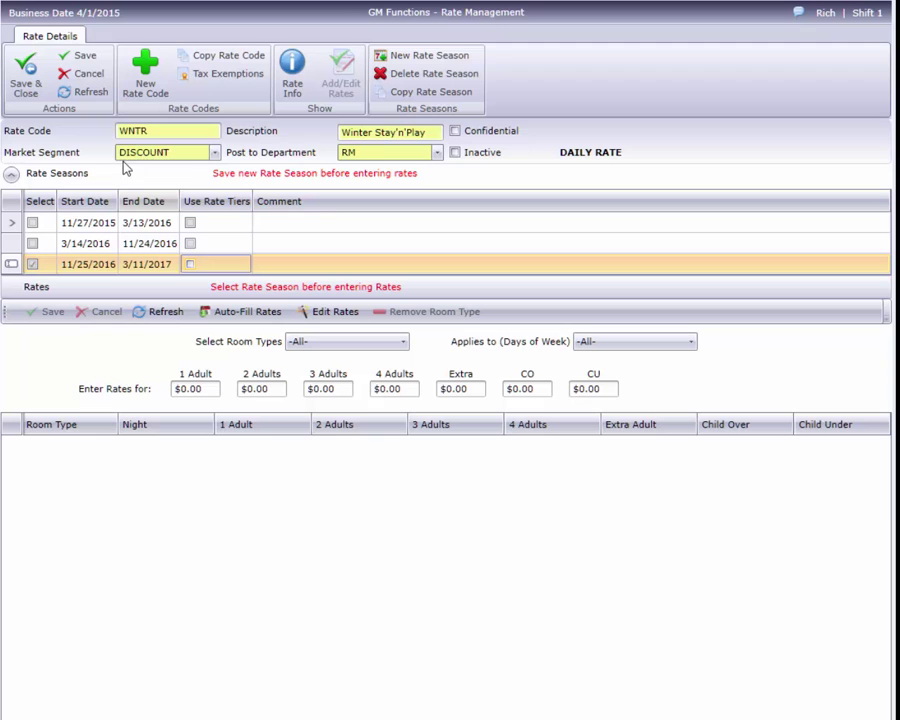
left_click(82, 58)
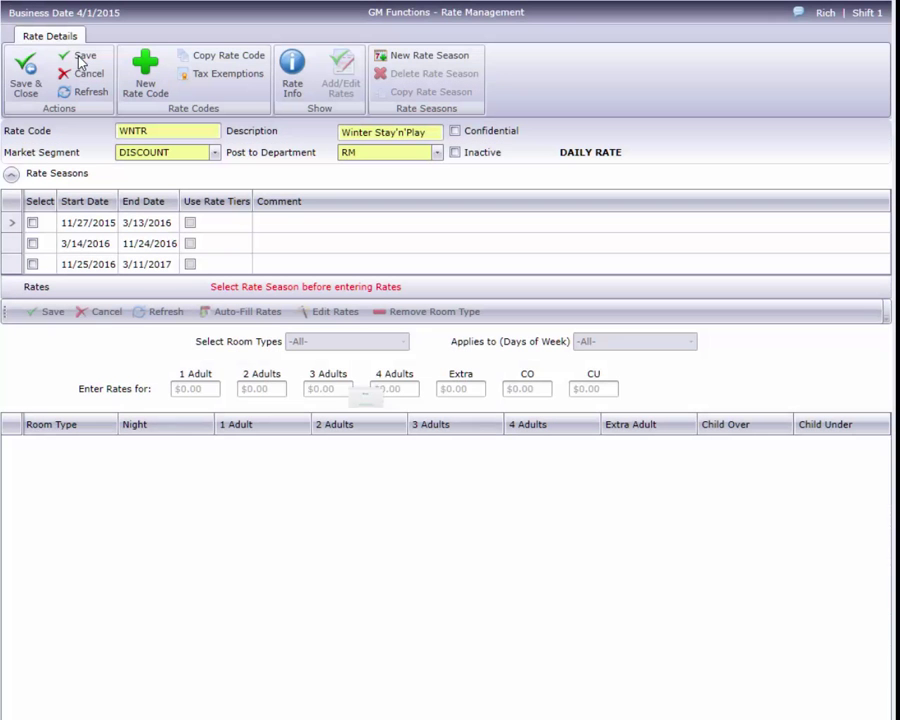